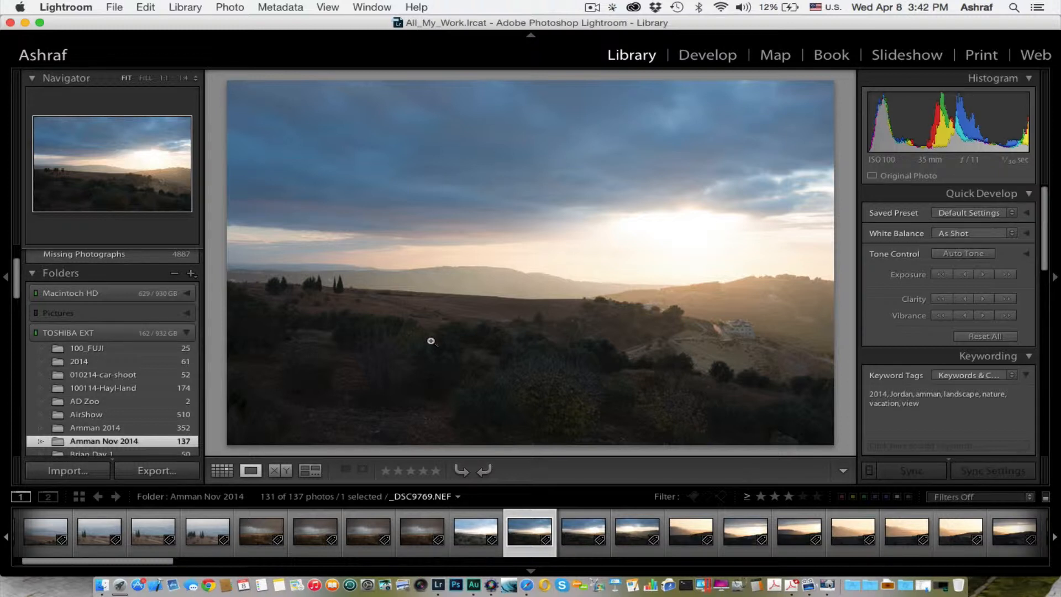
Step: Switch to the Develop module and open the photo _DSC9770.NEF from the Amman Nov 2014 folder
{"action": "left_click", "coordinate": [716, 57]}
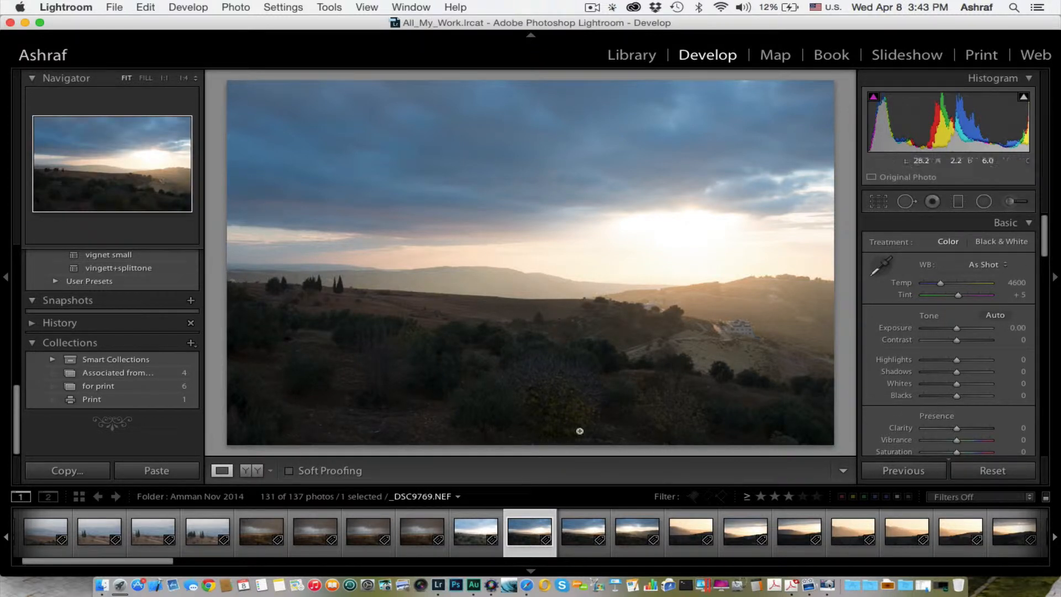
{"action": "scroll", "coordinate": [719, 534], "scroll_direction": "down", "scroll_amount": 5}
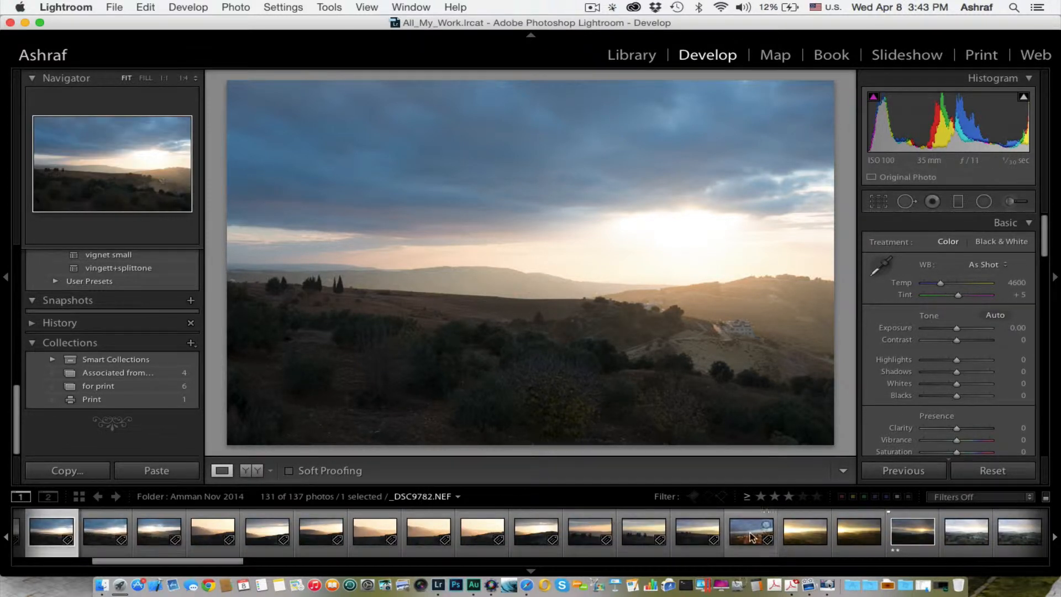
{"action": "left_click", "coordinate": [752, 532]}
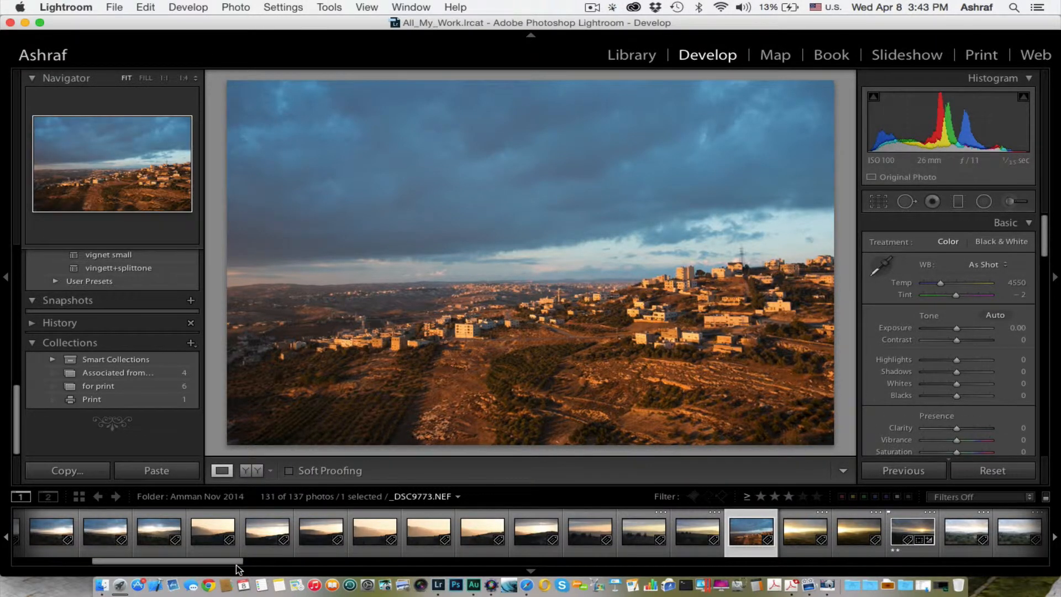
{"action": "scroll", "coordinate": [187, 528], "scroll_direction": "up", "scroll_amount": 5}
{"action": "scroll", "coordinate": [187, 528], "scroll_direction": "up", "scroll_amount": 3}
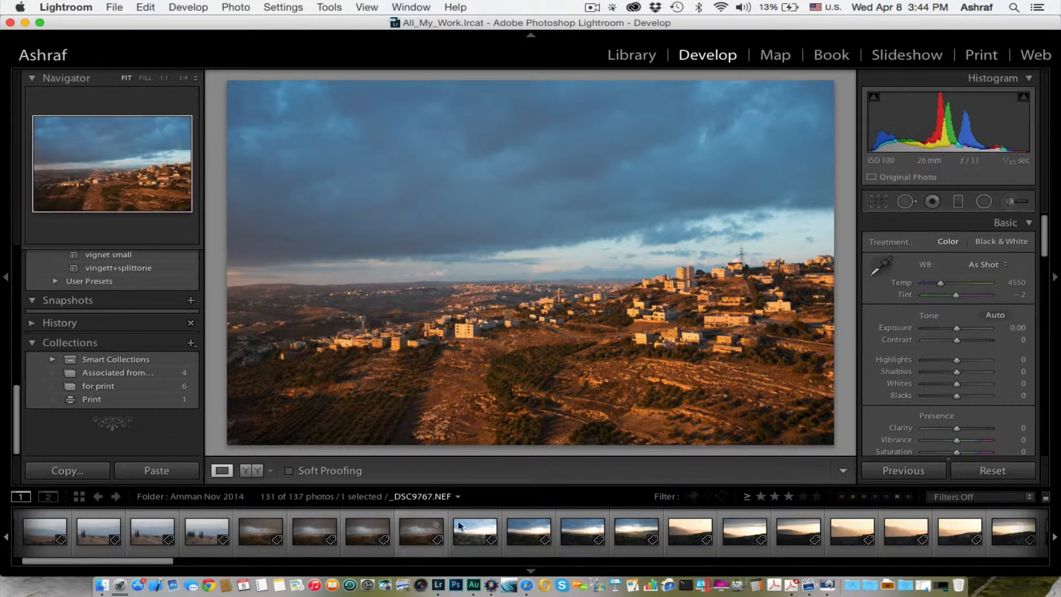
{"action": "scroll", "coordinate": [486, 533], "scroll_direction": "right", "scroll_amount": 3}
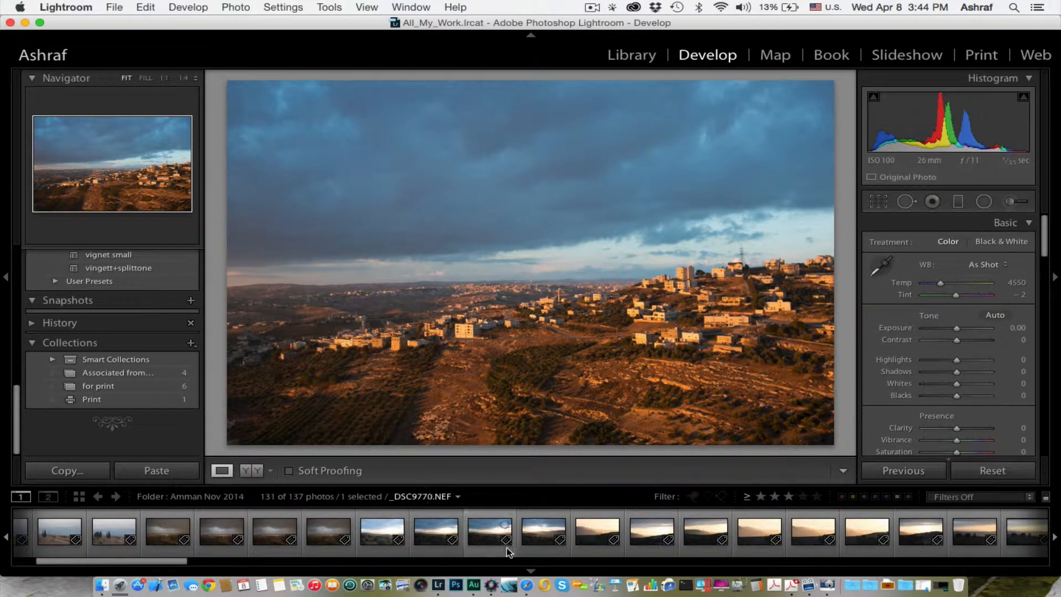
{"action": "left_click", "coordinate": [483, 539]}
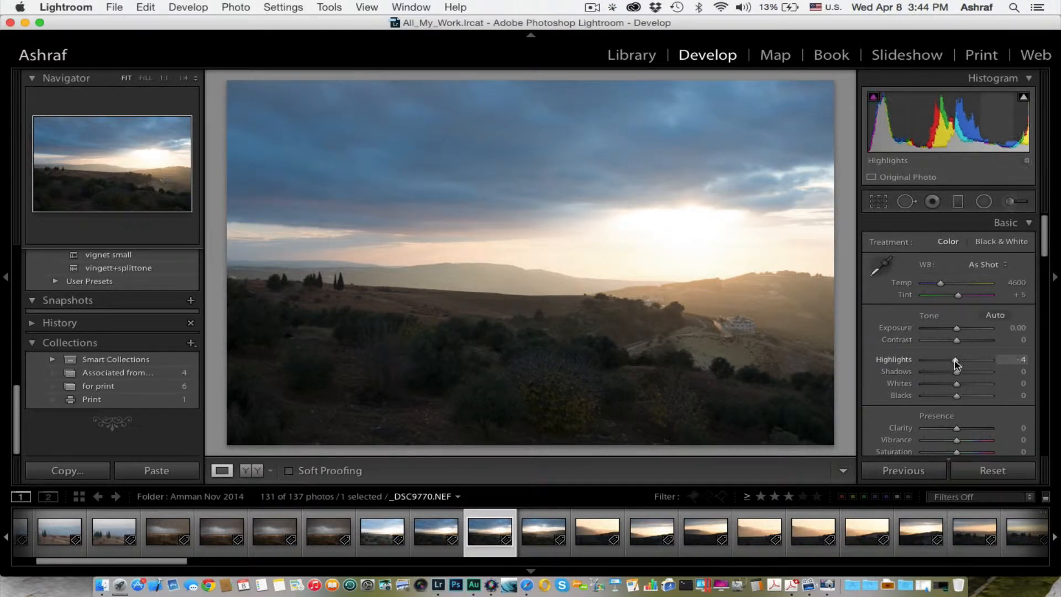
Step: Adjust the basic tone: Highlights -91, Exposure -0.40, Shadows +44, Whites +33 and Blacks -17
{"action": "left_click_drag", "start_coordinate": [957, 360], "coordinate": [925, 361]}
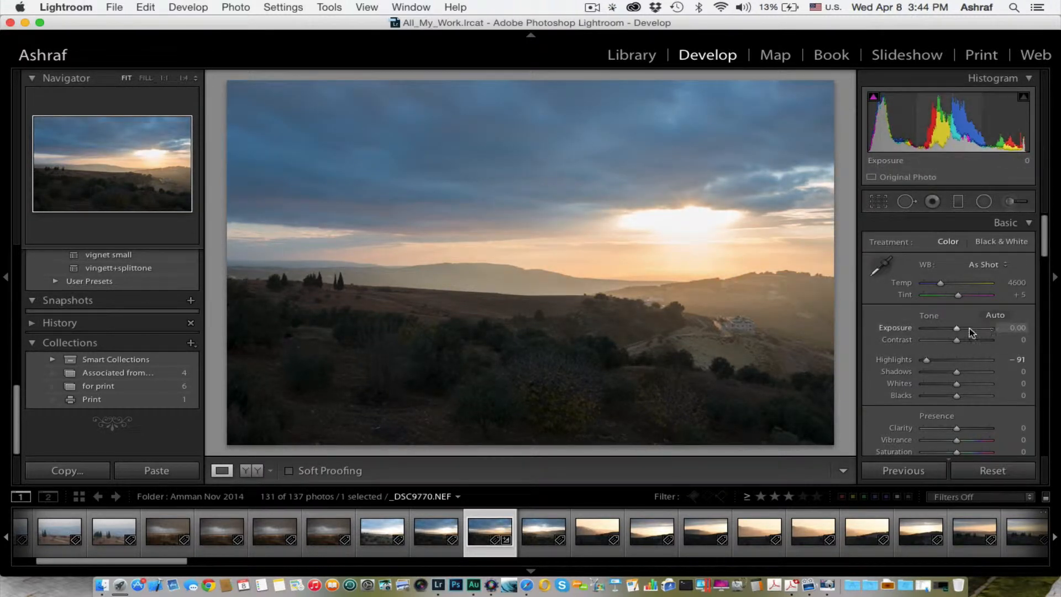
{"action": "left_click_drag", "start_coordinate": [957, 329], "coordinate": [954, 327]}
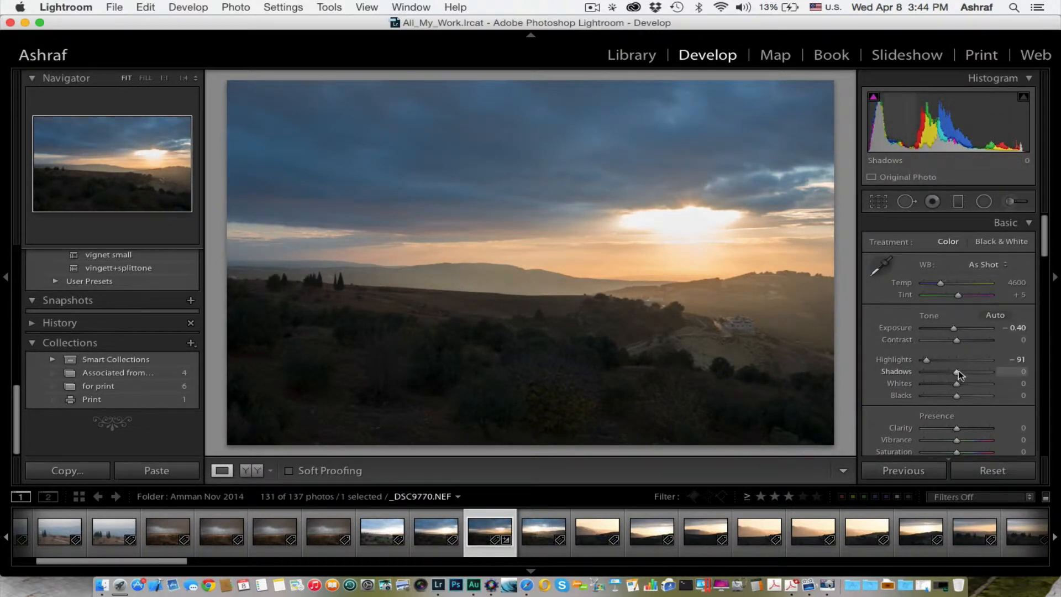
{"action": "left_click_drag", "start_coordinate": [958, 370], "coordinate": [951, 399]}
{"action": "key", "text": "alt"}
{"action": "key", "text": "alt"}
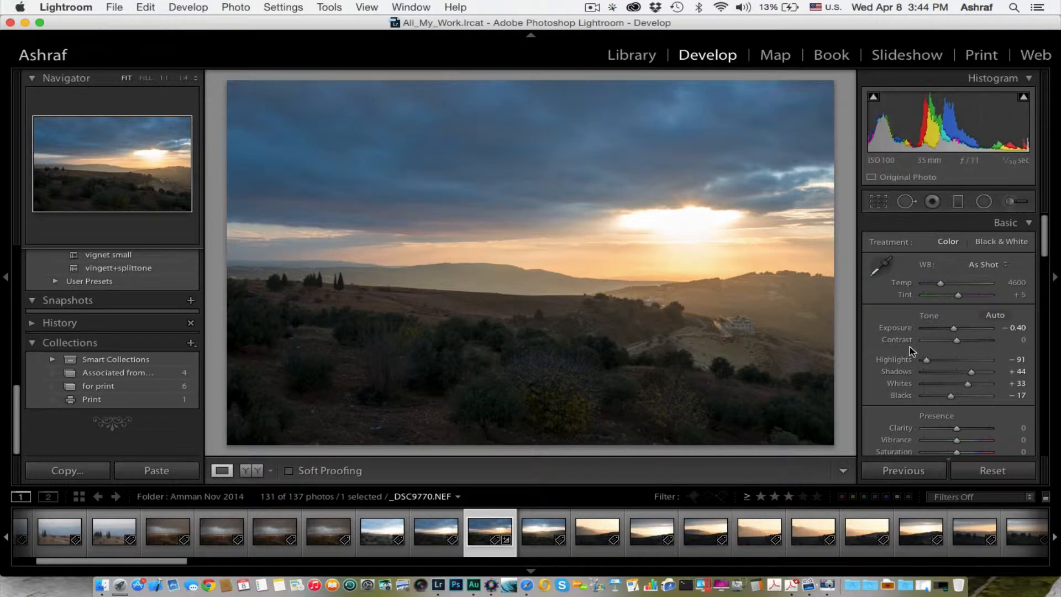
Step: Look through the remaining develop settings, from Presence and HSL through Split Toning and Lens Corrections to Effects
{"action": "scroll", "coordinate": [963, 385], "scroll_direction": "down", "scroll_amount": 3}
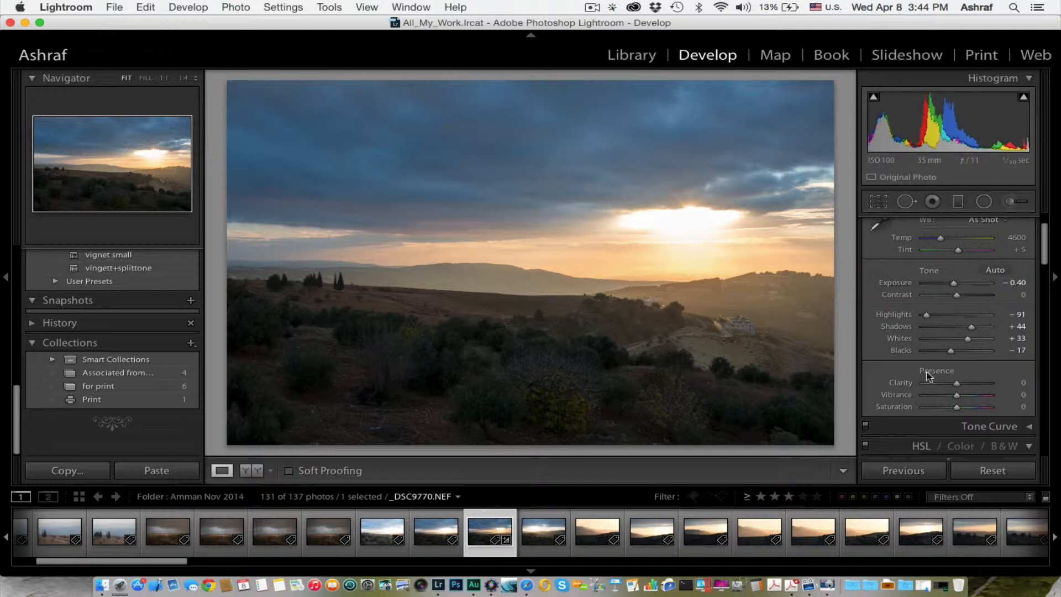
{"action": "scroll", "coordinate": [909, 374], "scroll_direction": "down", "scroll_amount": 5}
{"action": "scroll", "coordinate": [910, 375], "scroll_direction": "down", "scroll_amount": 5}
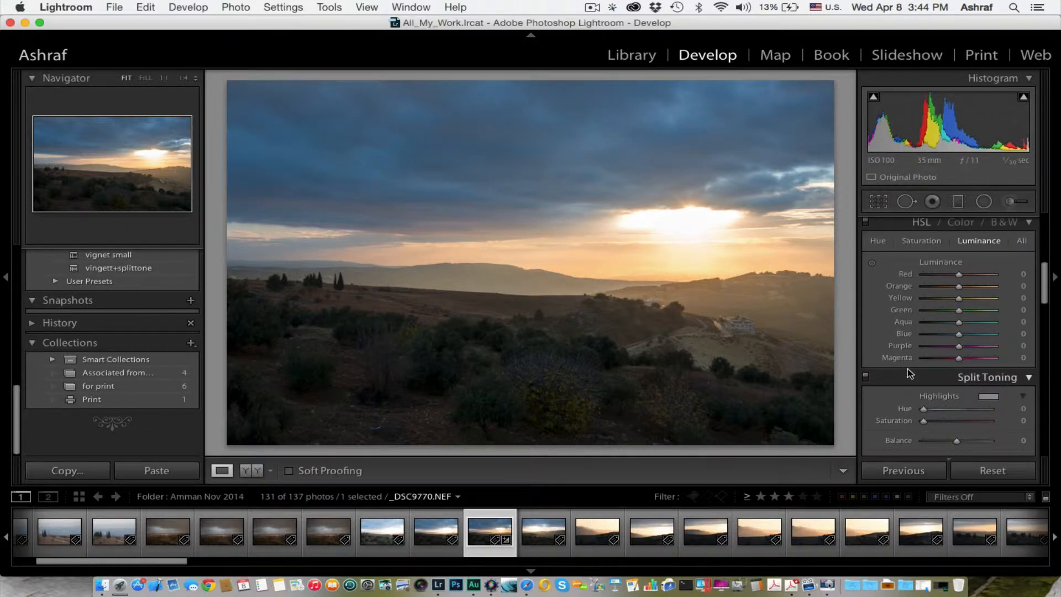
{"action": "scroll", "coordinate": [909, 374], "scroll_direction": "up", "scroll_amount": 4}
{"action": "scroll", "coordinate": [909, 374], "scroll_direction": "down", "scroll_amount": 4}
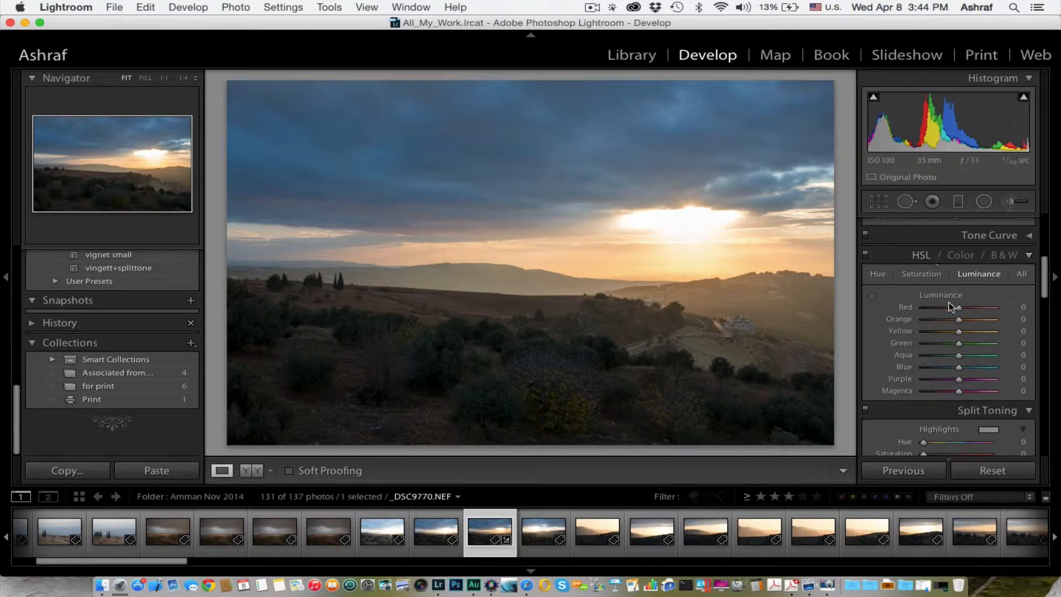
{"action": "scroll", "coordinate": [951, 310], "scroll_direction": "down", "scroll_amount": 5}
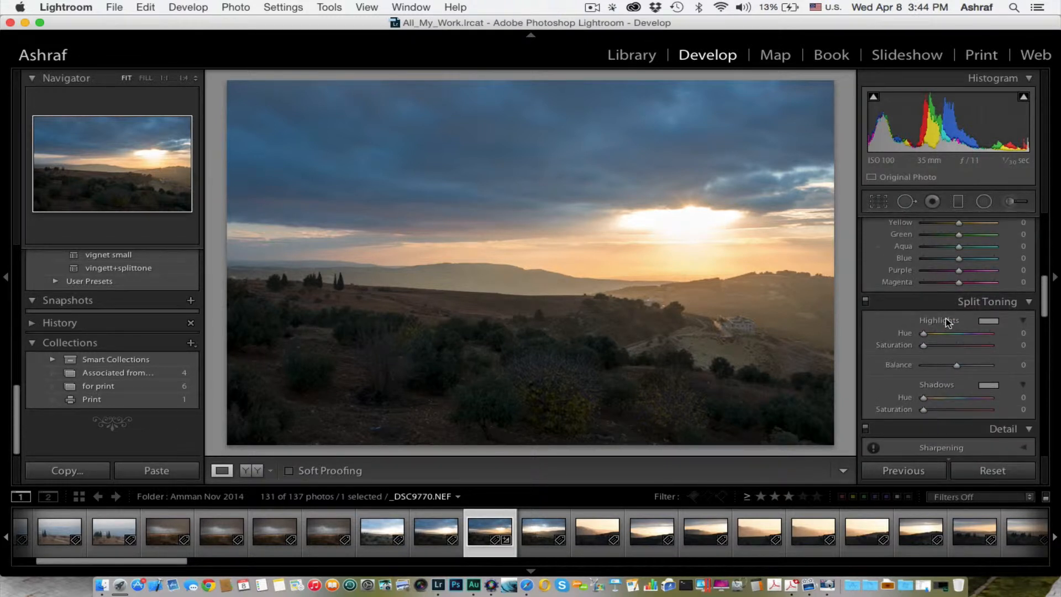
{"action": "scroll", "coordinate": [947, 318], "scroll_direction": "down", "scroll_amount": 8}
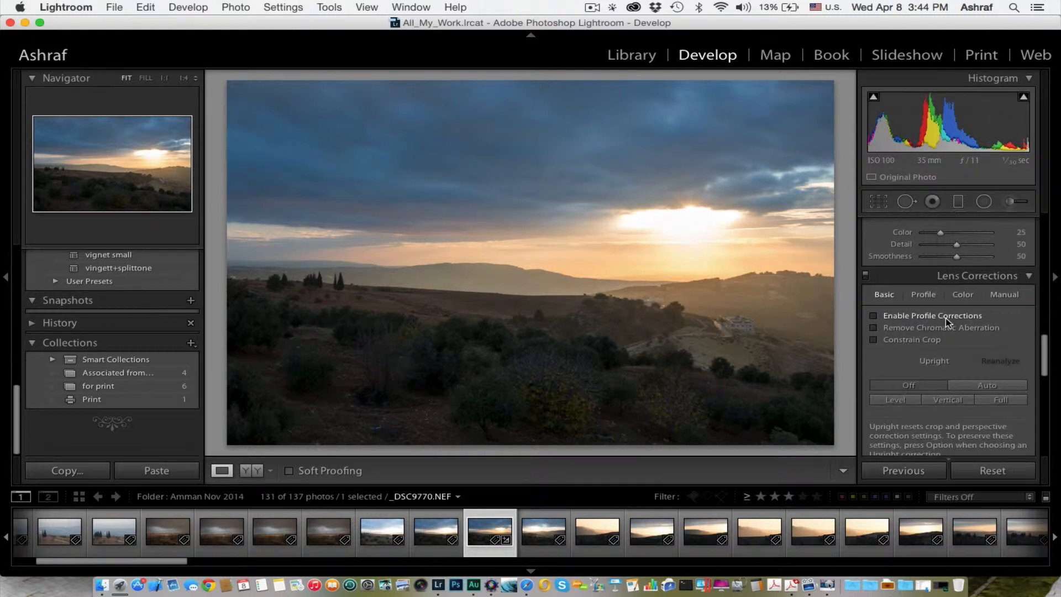
{"action": "scroll", "coordinate": [946, 317], "scroll_direction": "down", "scroll_amount": 7}
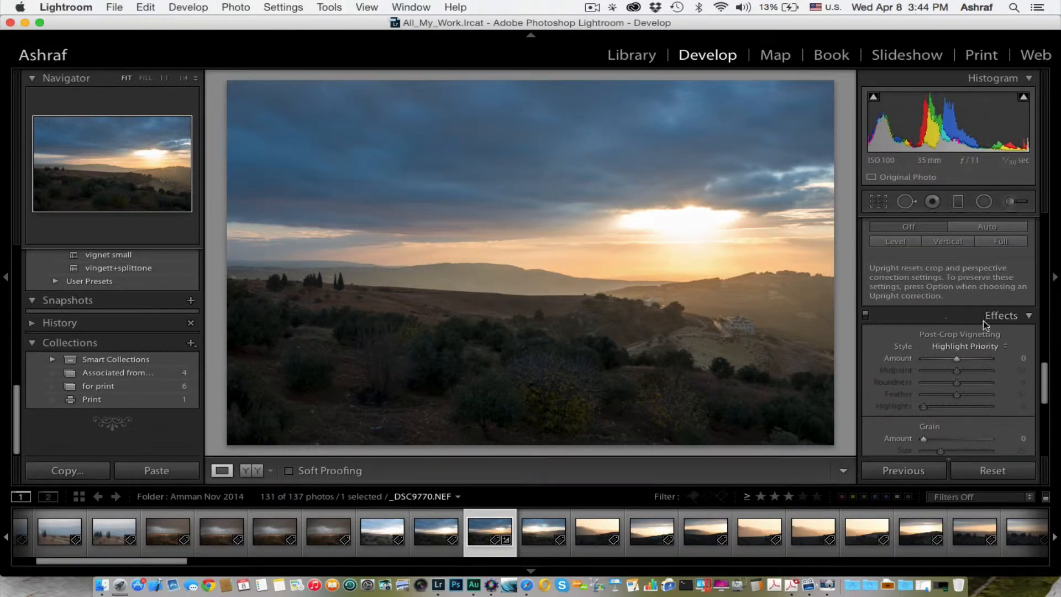
{"action": "scroll", "coordinate": [921, 343], "scroll_direction": "down", "scroll_amount": 2}
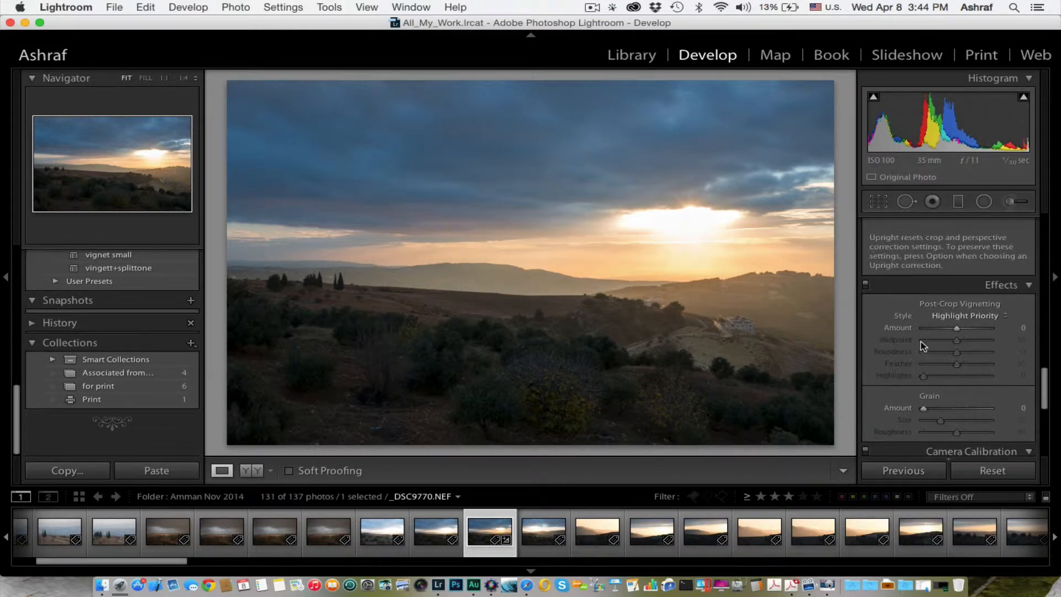
Step: Apply split toning with highlights at Hue 79, Saturation 38 and shadows at Hue 243, Saturation 33
{"action": "scroll", "coordinate": [922, 346], "scroll_direction": "up", "scroll_amount": 12}
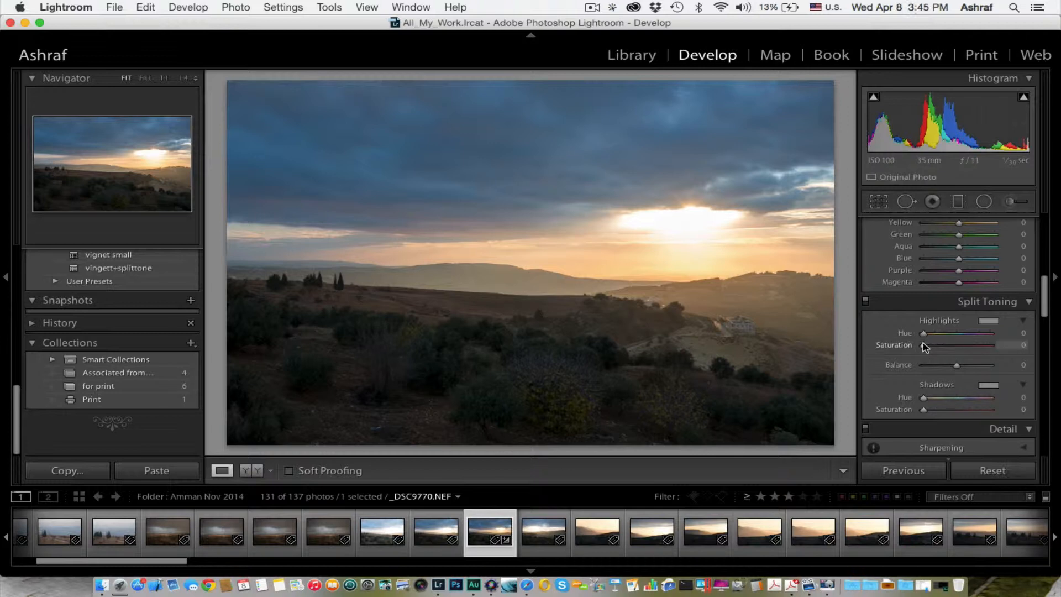
{"action": "mouse_move", "coordinate": [923, 345]}
{"action": "left_mouse_down"}
{"action": "mouse_move", "coordinate": [987, 334]}
{"action": "mouse_move", "coordinate": [927, 332]}
{"action": "mouse_move", "coordinate": [938, 332]}
{"action": "left_mouse_up"}
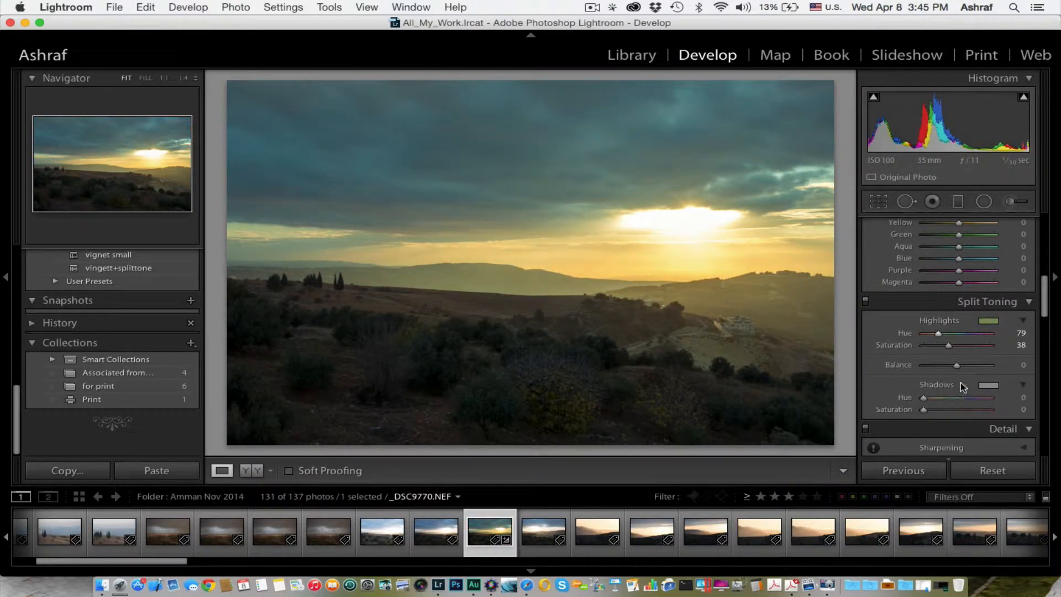
{"action": "left_click_drag", "start_coordinate": [924, 410], "coordinate": [969, 397]}
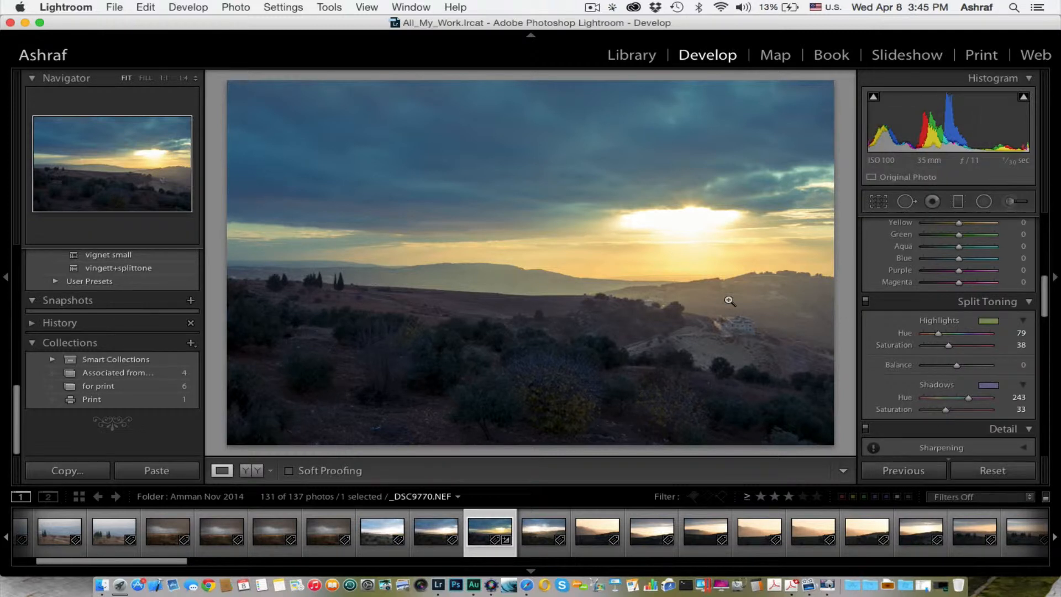
Step: Browse the existing develop presets, from the vignett folder back up to the start of the list
{"action": "scroll", "coordinate": [134, 292], "scroll_direction": "up", "scroll_amount": 3}
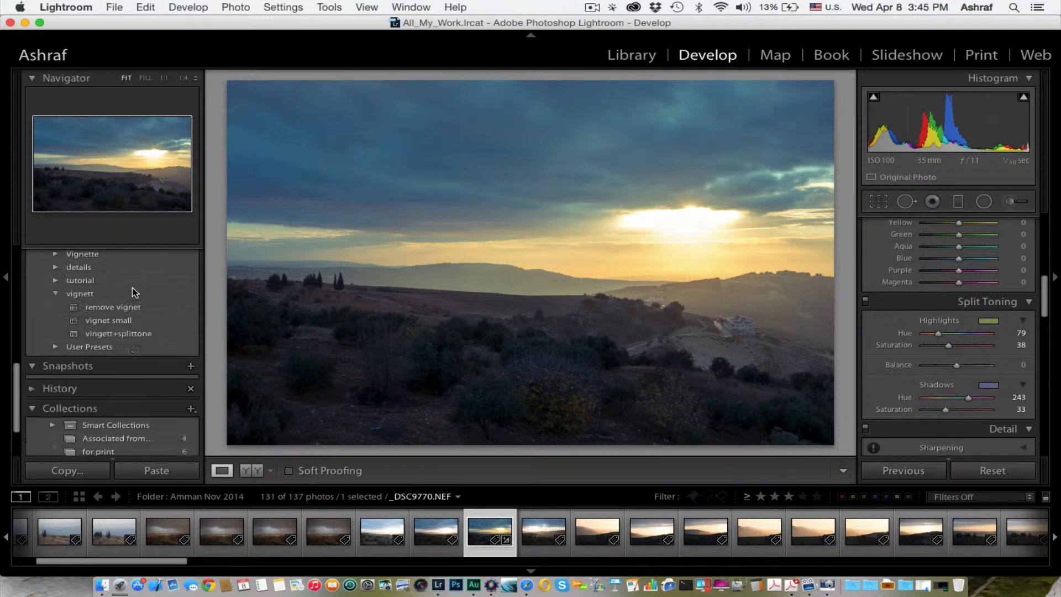
{"action": "scroll", "coordinate": [134, 292], "scroll_direction": "up", "scroll_amount": 5}
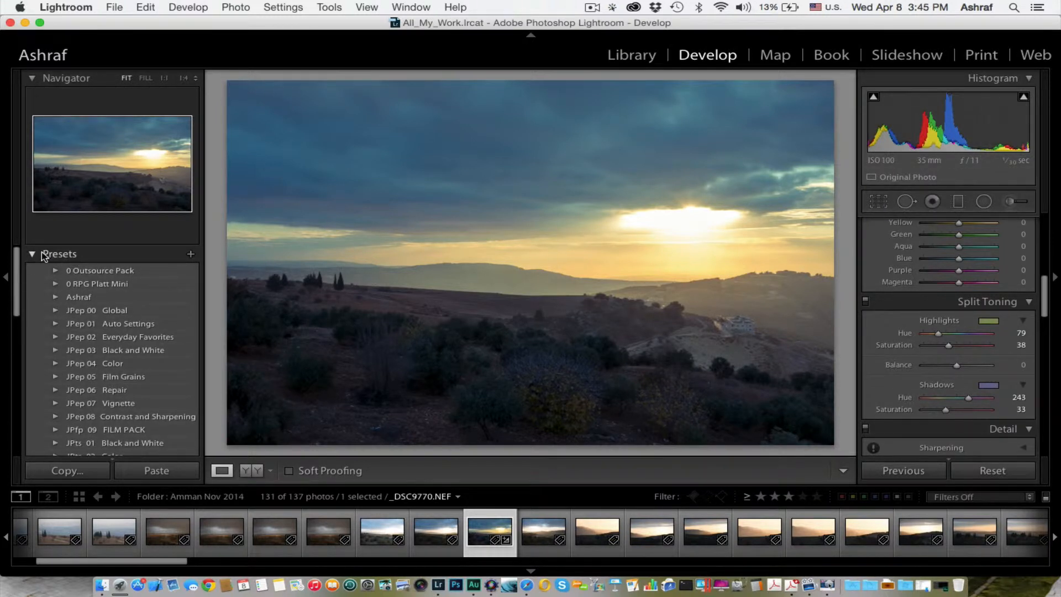
{"action": "left_click", "coordinate": [44, 254]}
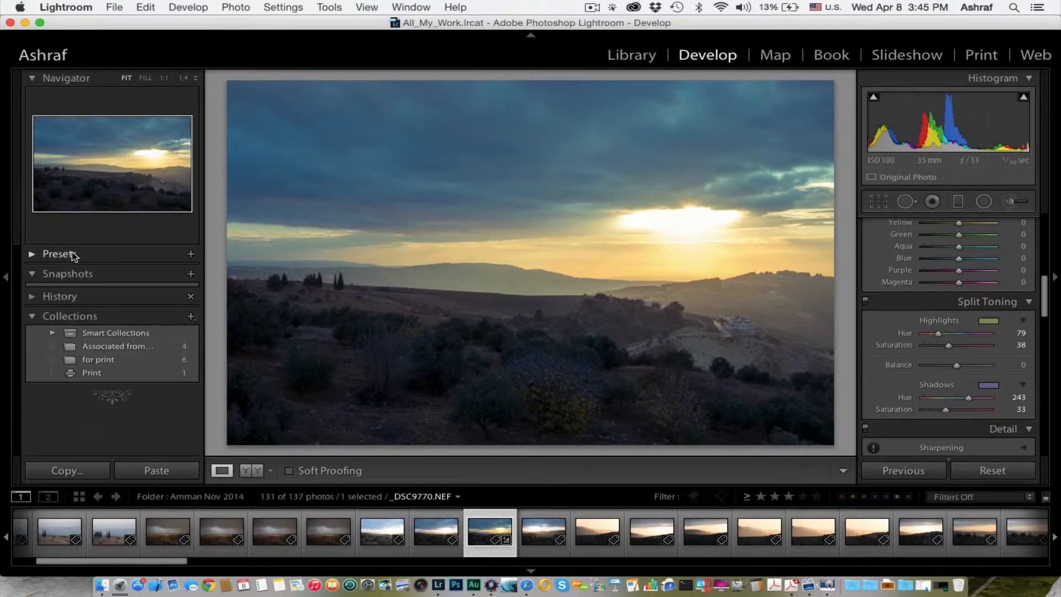
{"action": "left_click", "coordinate": [36, 258]}
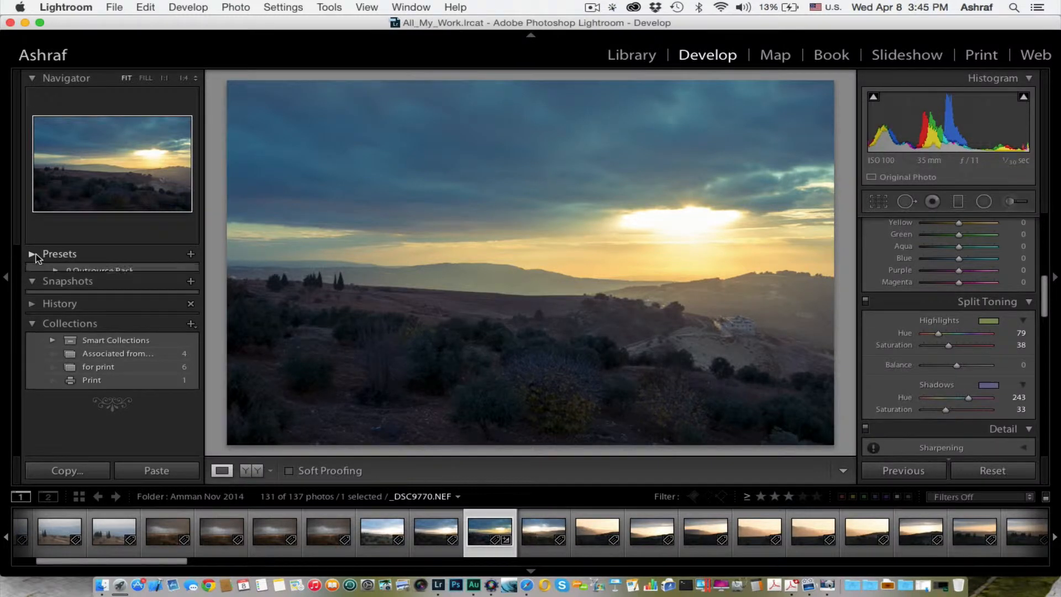
{"action": "scroll", "coordinate": [75, 359], "scroll_direction": "down", "scroll_amount": 10}
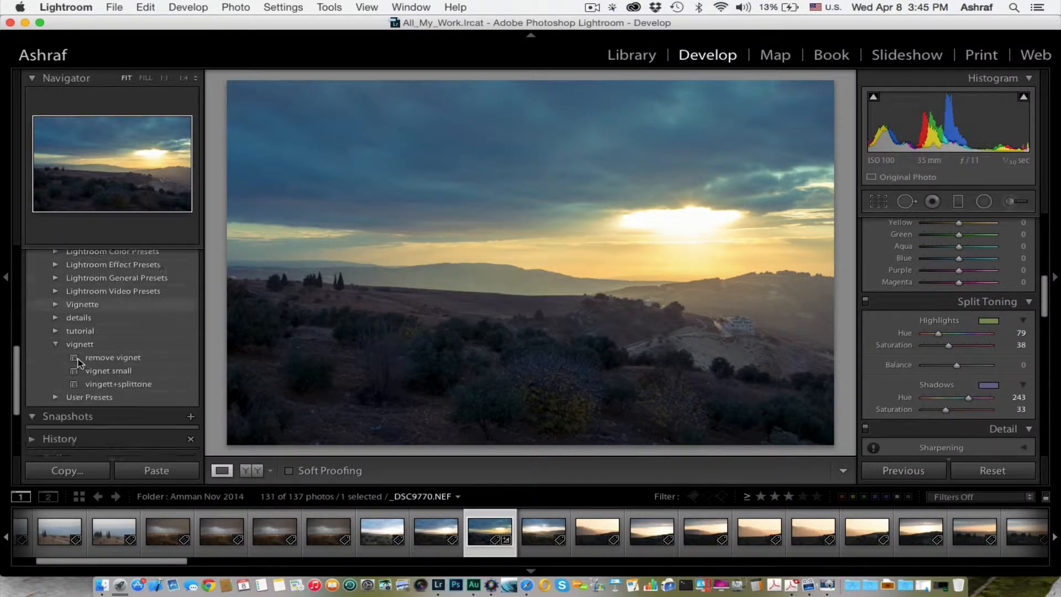
{"action": "scroll", "coordinate": [78, 362], "scroll_direction": "up", "scroll_amount": 10}
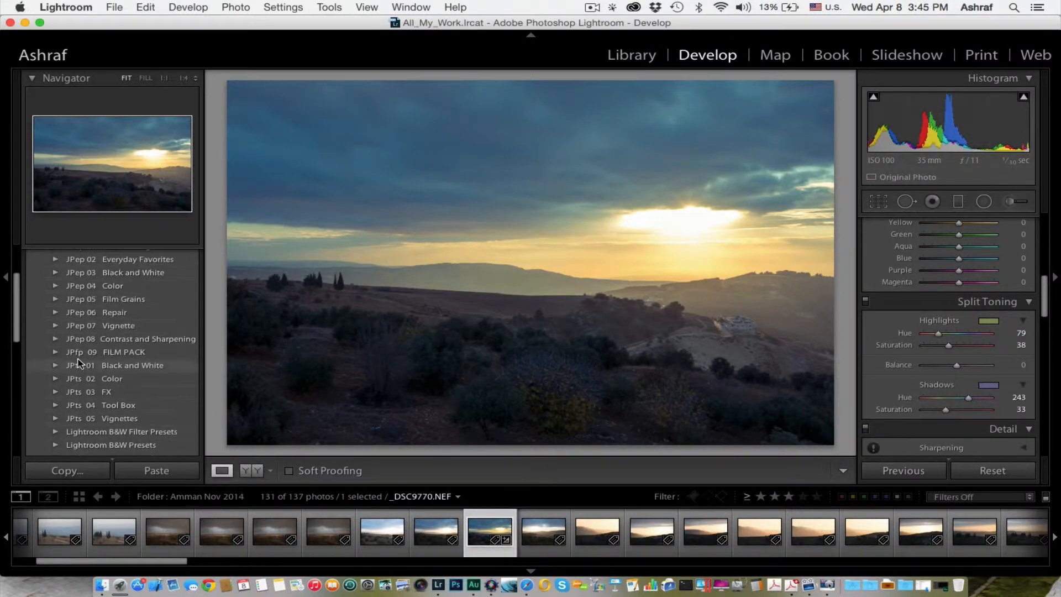
{"action": "scroll", "coordinate": [89, 409], "scroll_direction": "down", "scroll_amount": 8}
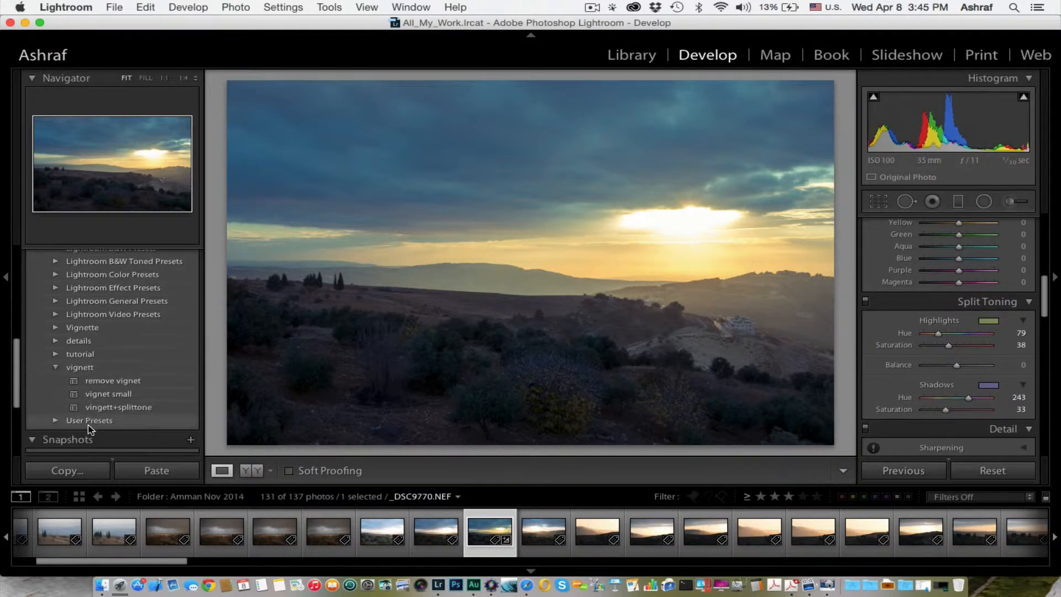
{"action": "scroll", "coordinate": [89, 348], "scroll_direction": "up", "scroll_amount": 5}
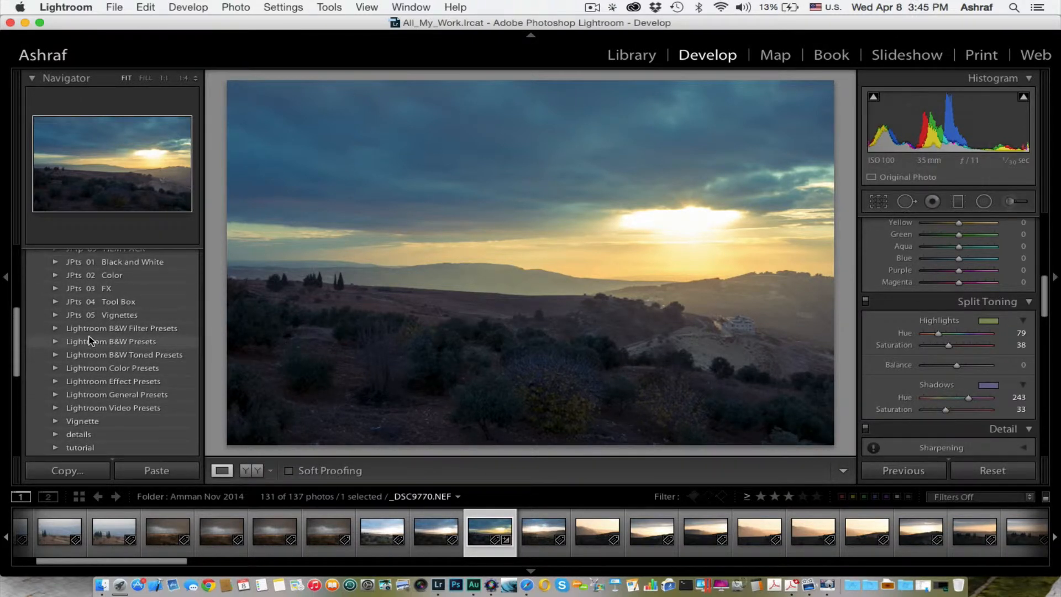
{"action": "scroll", "coordinate": [83, 297], "scroll_direction": "up", "scroll_amount": 4}
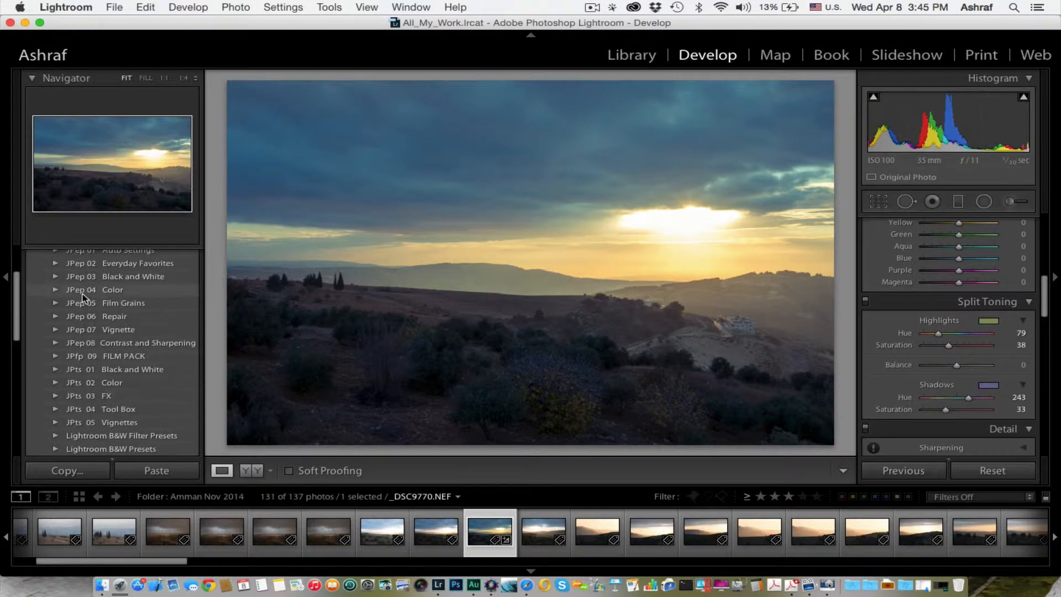
{"action": "scroll", "coordinate": [83, 299], "scroll_direction": "up", "scroll_amount": 3}
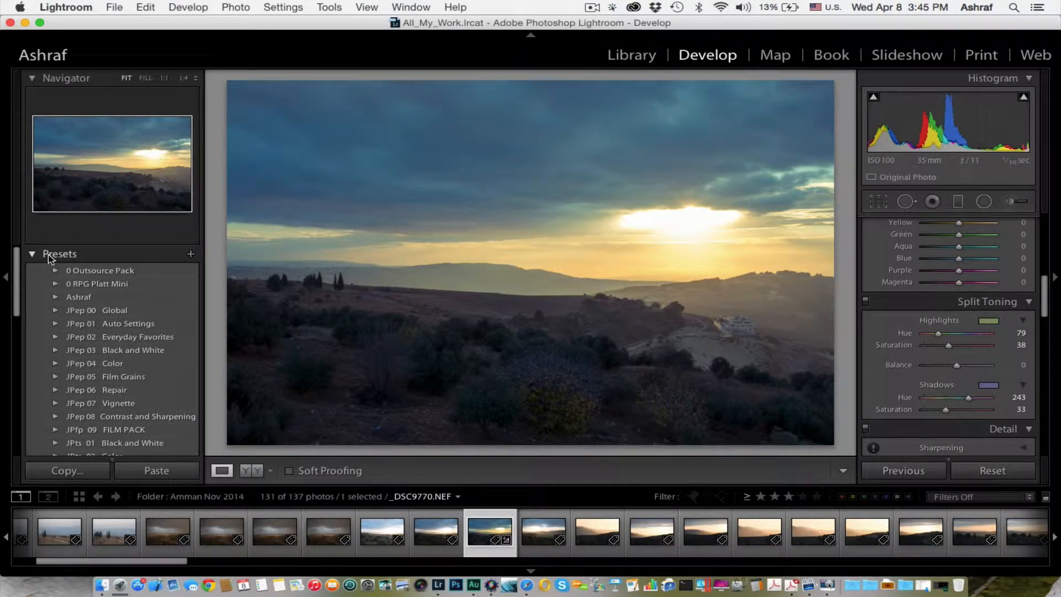
Step: Start a new develop preset that includes only Split Toning and Process Version, leaving out Post-Crop Vignetting
{"action": "left_click", "coordinate": [192, 255]}
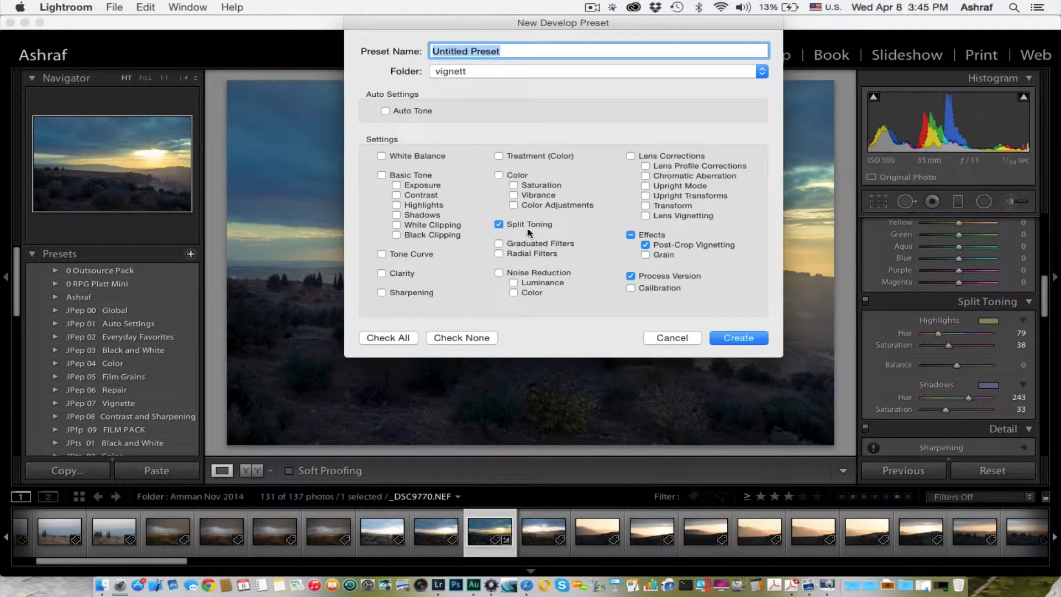
{"action": "left_click", "coordinate": [498, 224]}
{"action": "left_click", "coordinate": [645, 245]}
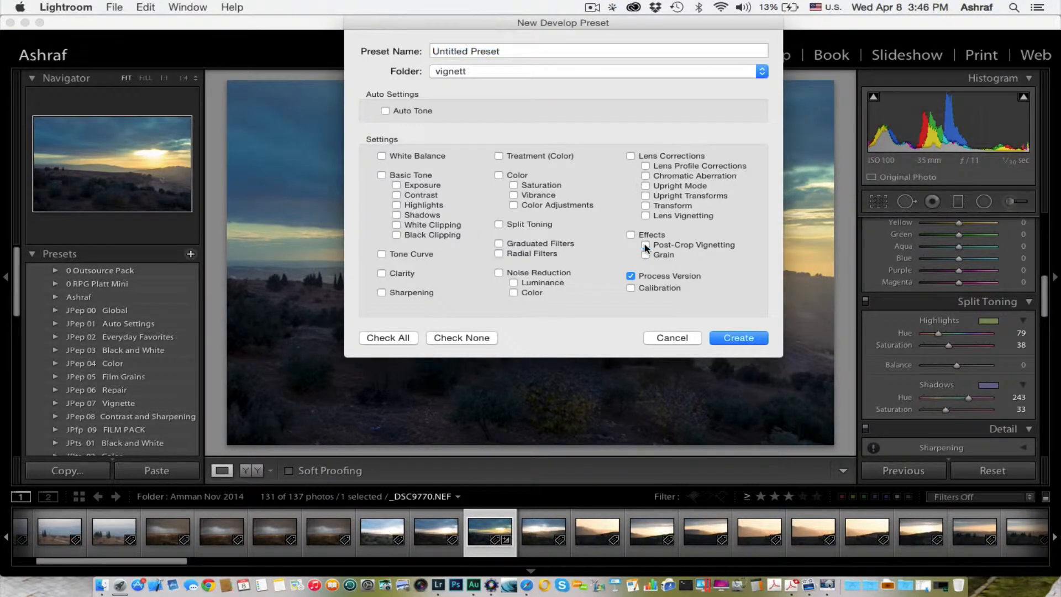
{"action": "left_click", "coordinate": [631, 276]}
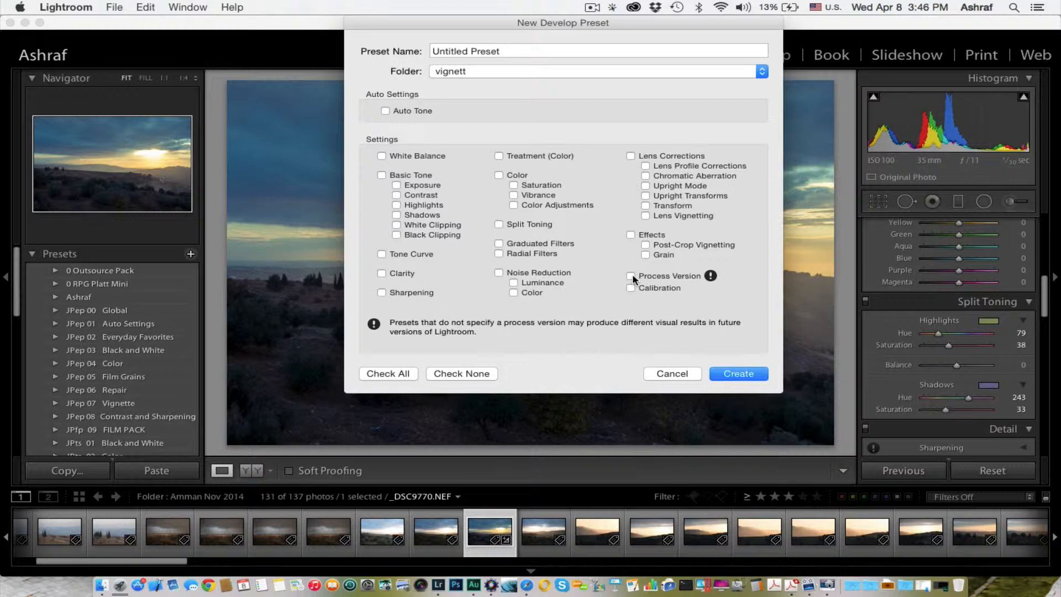
{"action": "left_click", "coordinate": [631, 275]}
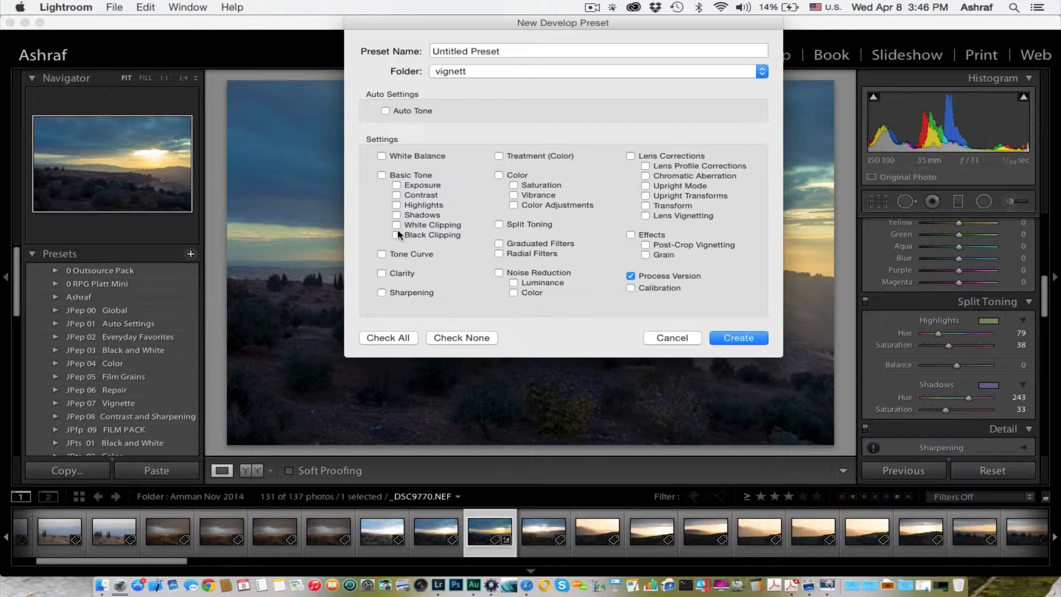
{"action": "left_click", "coordinate": [499, 225]}
Step: Name the new develop preset "Blue_shadows-Green_highlight"
{"action": "left_click", "coordinate": [440, 51]}
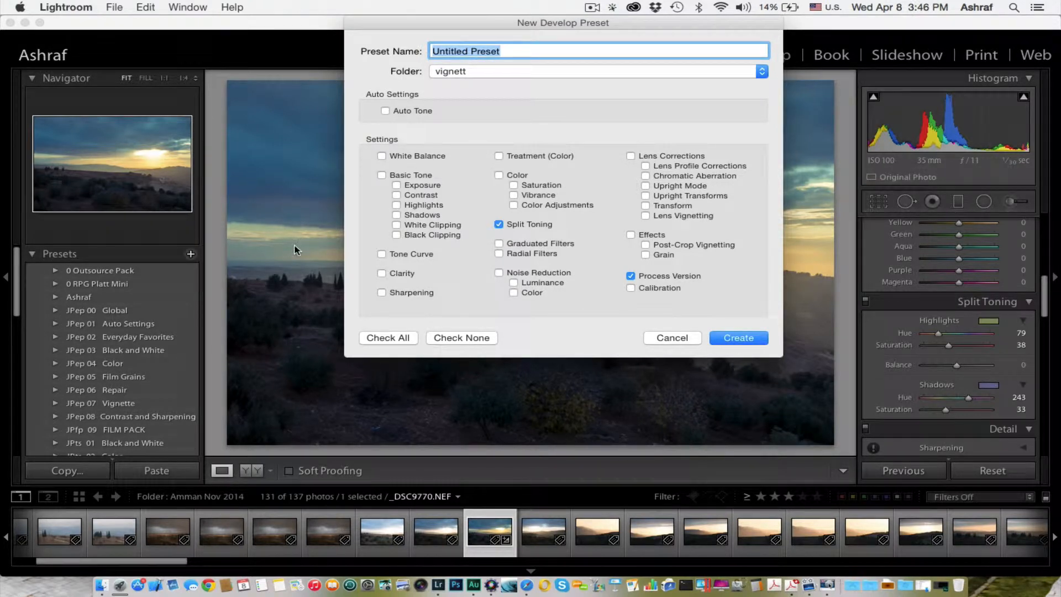
{"action": "type", "text": "Blue"}
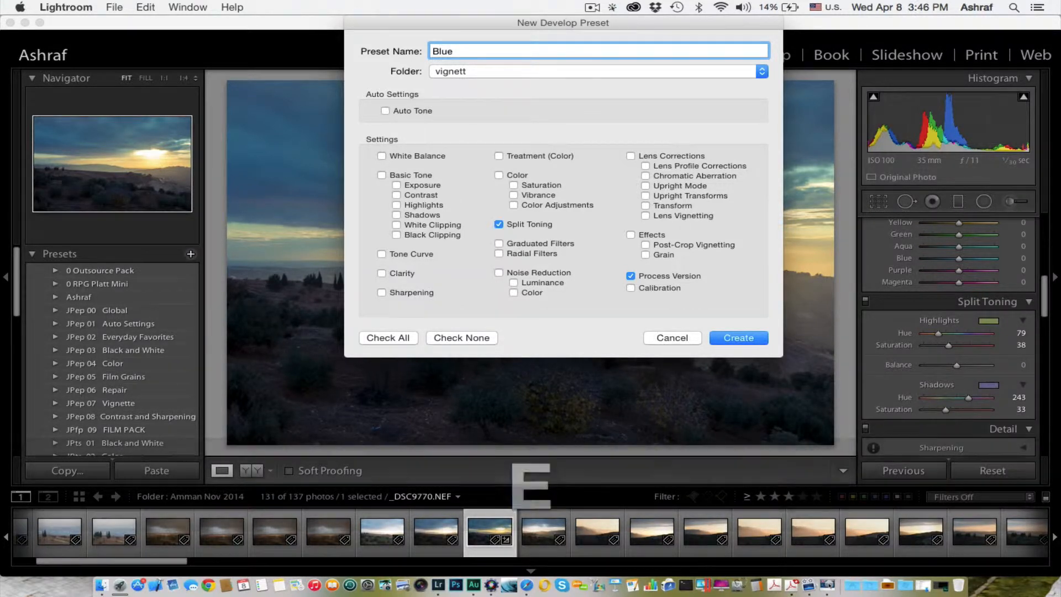
{"action": "type", "text": "_shadows"}
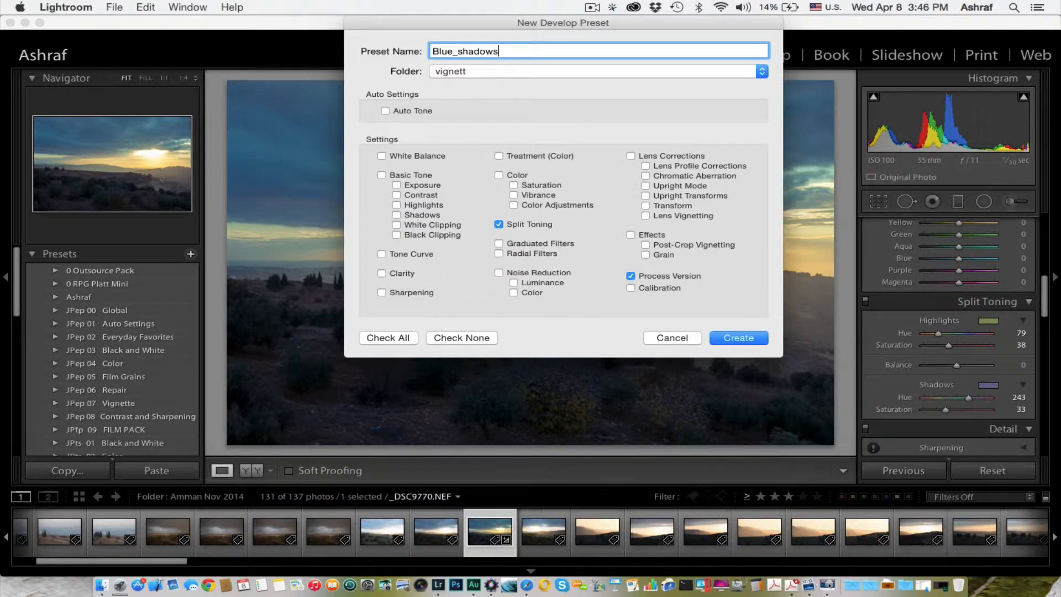
{"action": "type", "text": "-"}
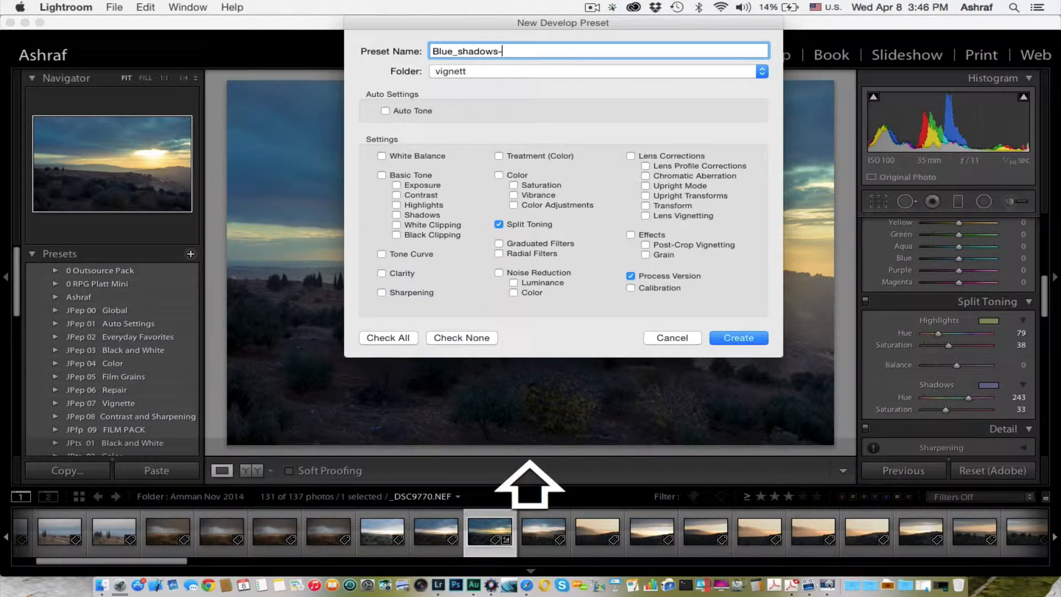
{"action": "type", "text": "Gree"}
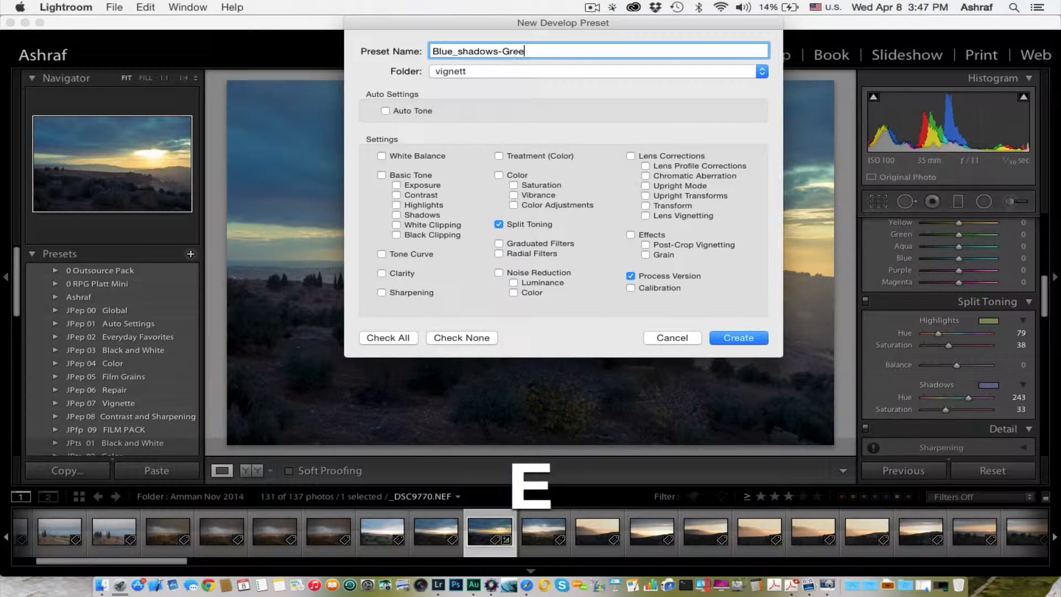
{"action": "type", "text": "n_"}
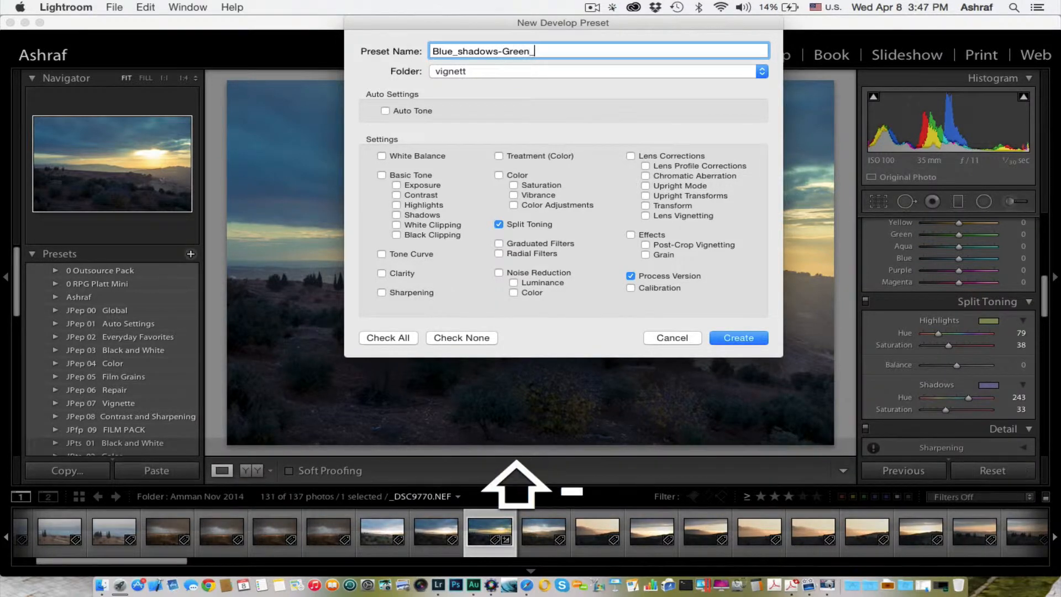
{"action": "type", "text": "highlight"}
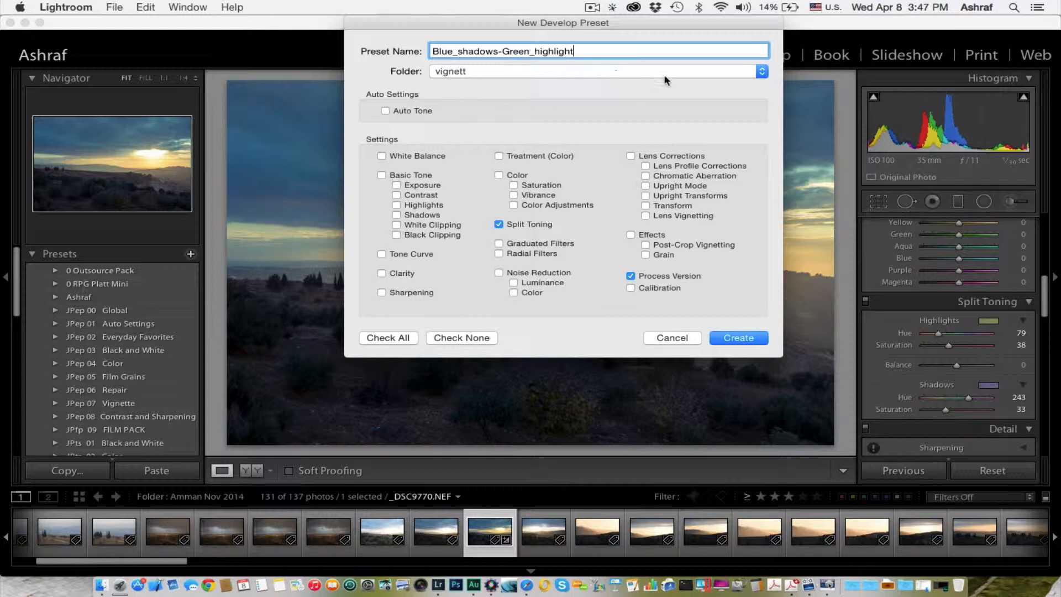
Step: Create a new preset folder named "split" and save the develop preset in it
{"action": "left_click", "coordinate": [765, 74]}
{"action": "scroll", "coordinate": [691, 77], "scroll_direction": "up", "scroll_amount": 5}
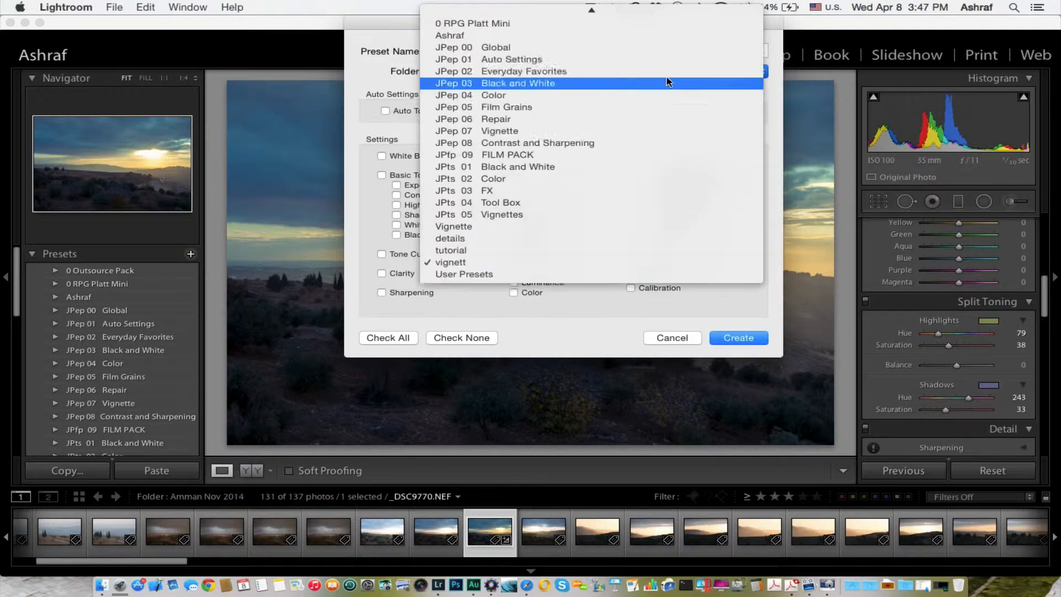
{"action": "left_click", "coordinate": [574, 19]}
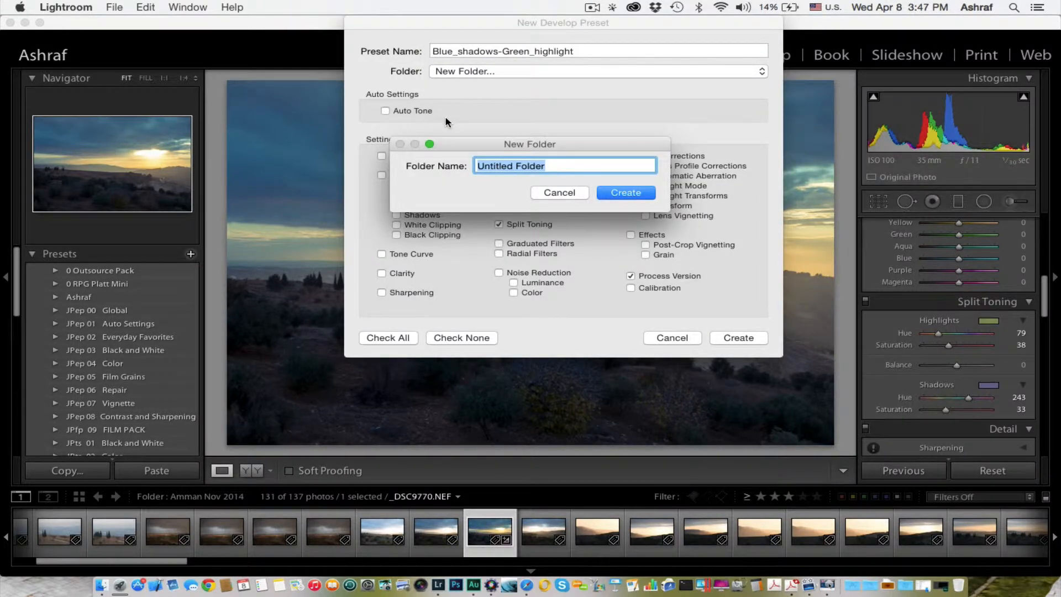
{"action": "type", "text": "sl"}
{"action": "key", "text": "BackSpace"}
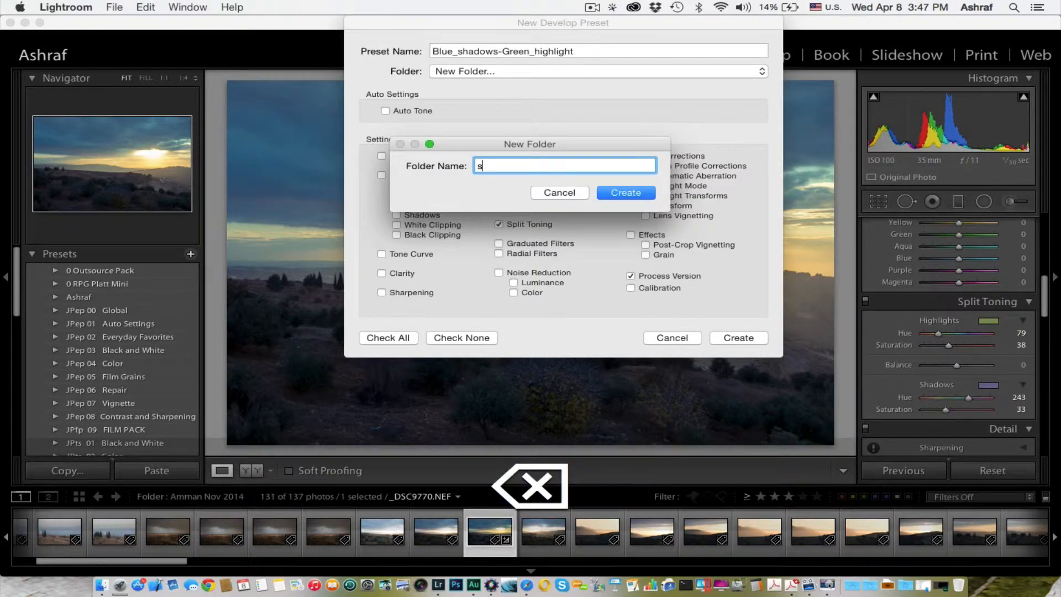
{"action": "type", "text": "plit"}
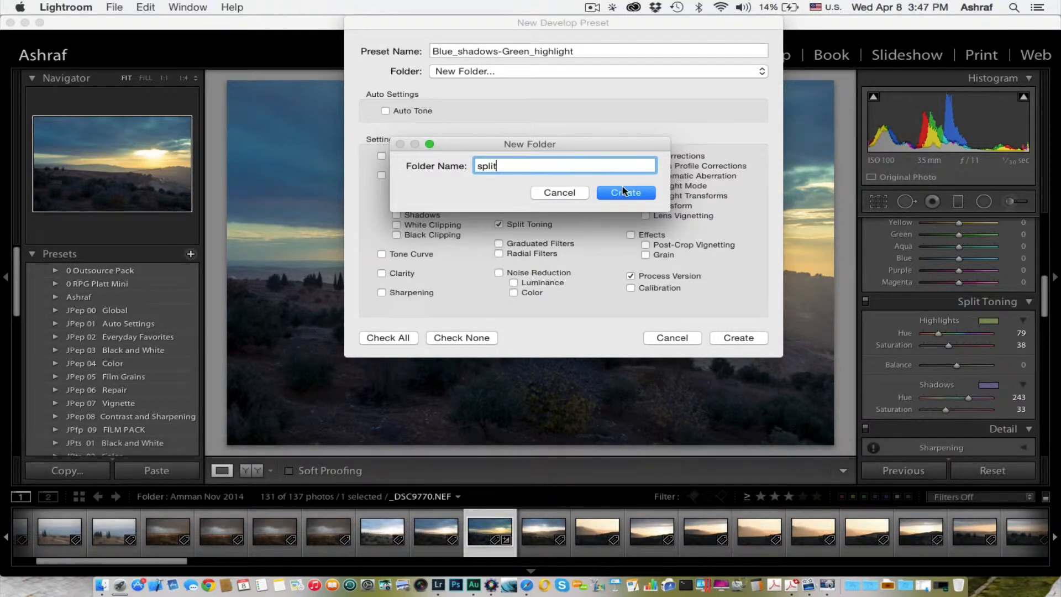
{"action": "left_click", "coordinate": [625, 192]}
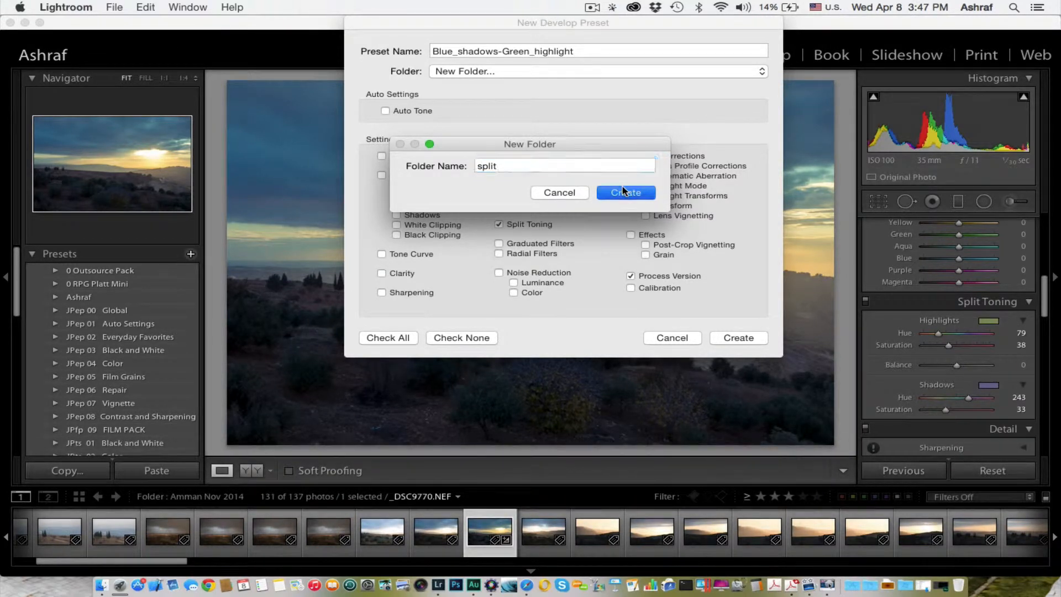
{"action": "left_click", "coordinate": [758, 337]}
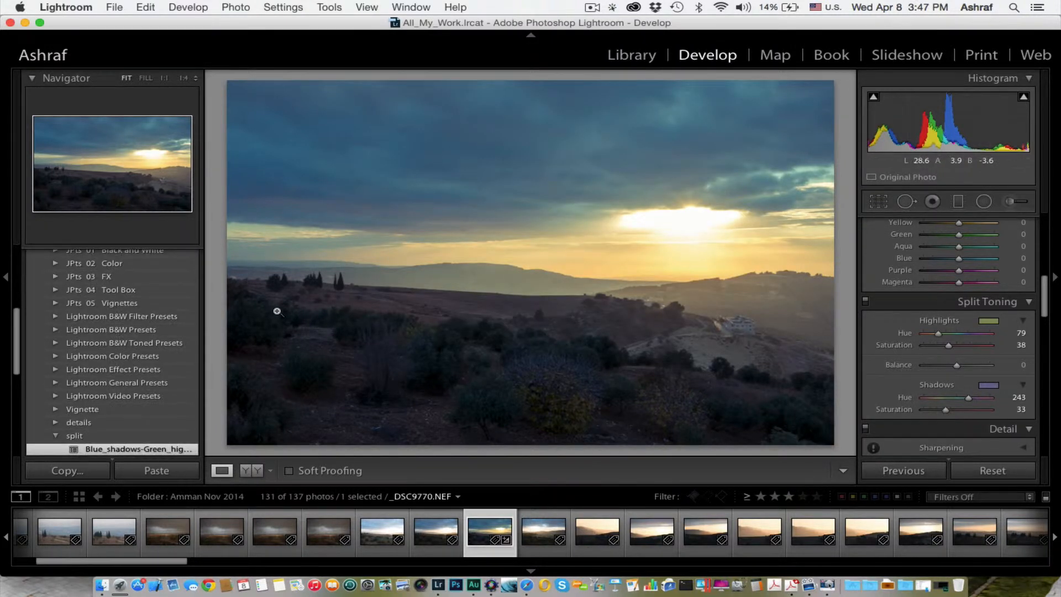
Step: Switch to photo _DSC9778.NEF and set its basic tone to Highlights -100, Whites +30 and Blacks -14
{"action": "scroll", "coordinate": [55, 361], "scroll_direction": "down", "scroll_amount": 3}
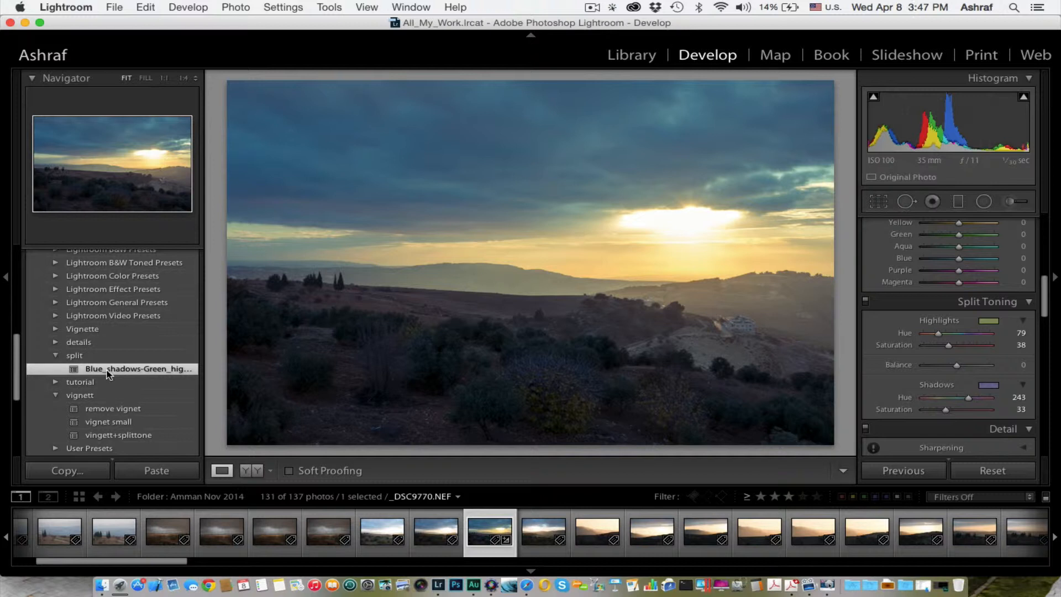
{"action": "left_click", "coordinate": [908, 530]}
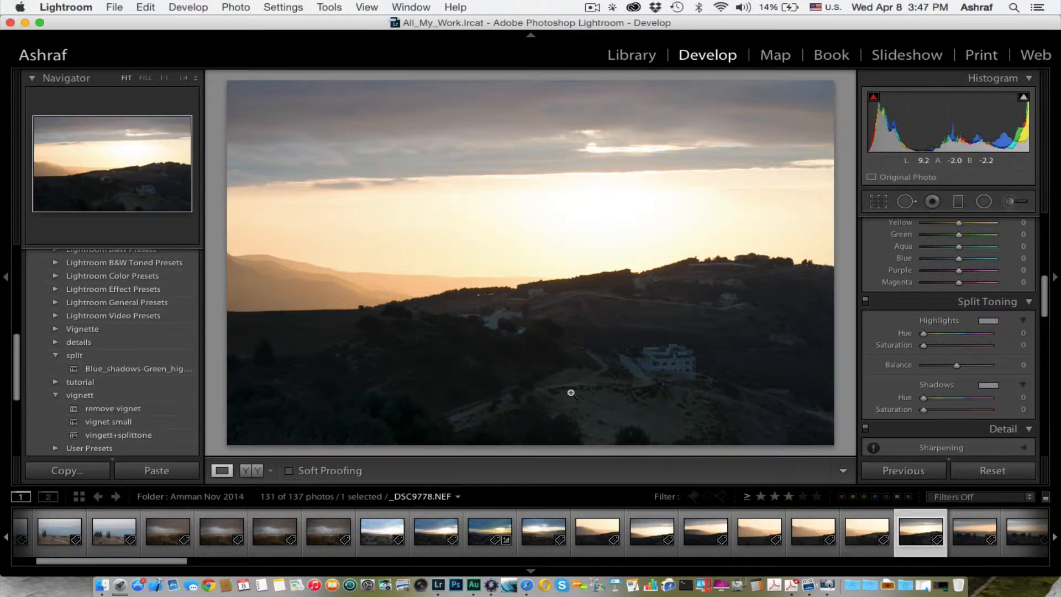
{"action": "scroll", "coordinate": [940, 354], "scroll_direction": "up", "scroll_amount": 15}
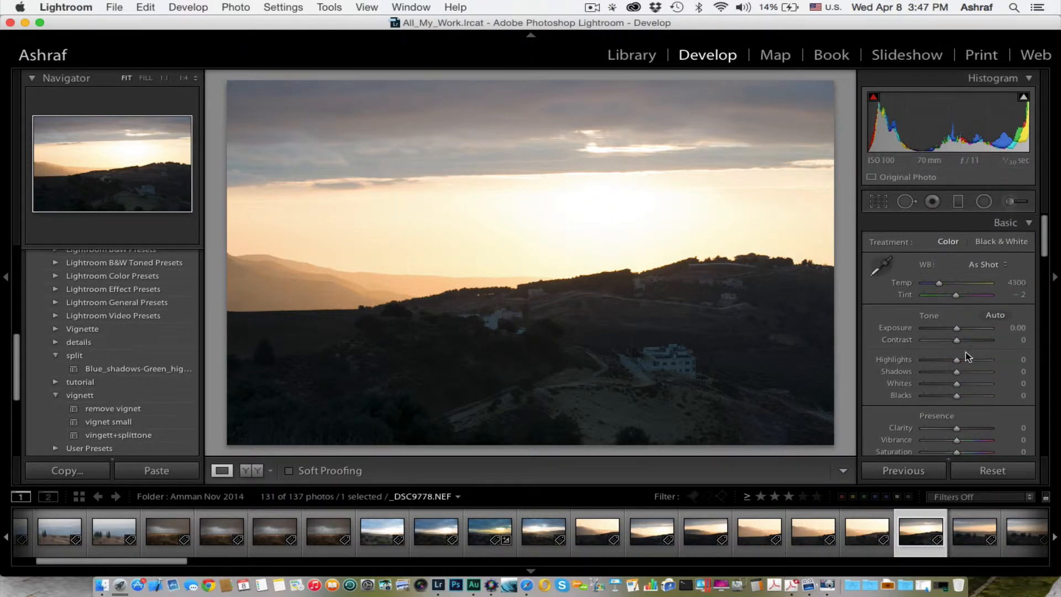
{"action": "left_click_drag", "start_coordinate": [957, 366], "coordinate": [862, 363]}
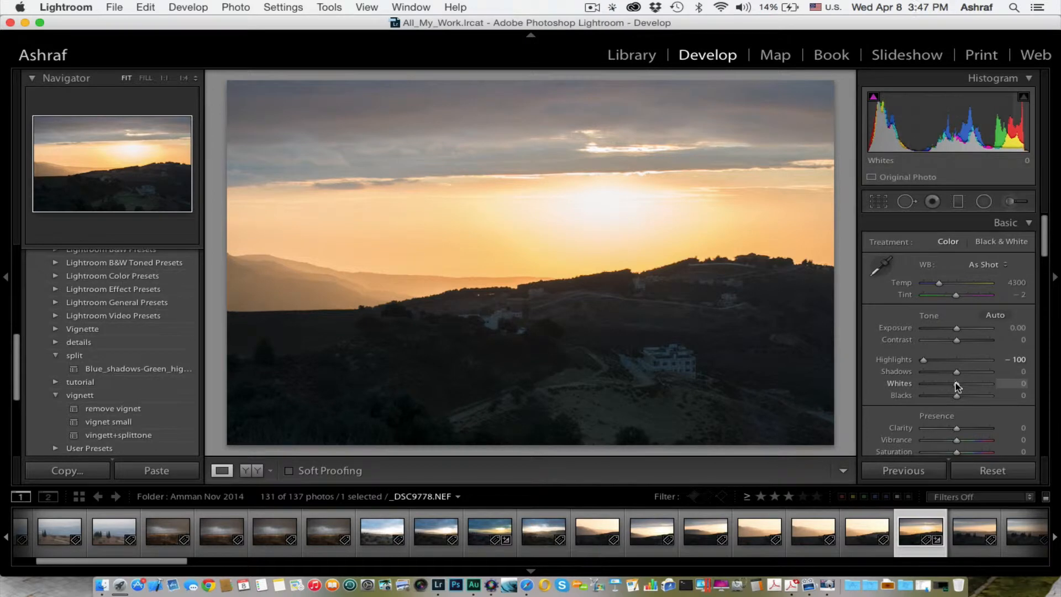
{"action": "left_click_drag", "start_coordinate": [959, 387], "coordinate": [952, 398]}
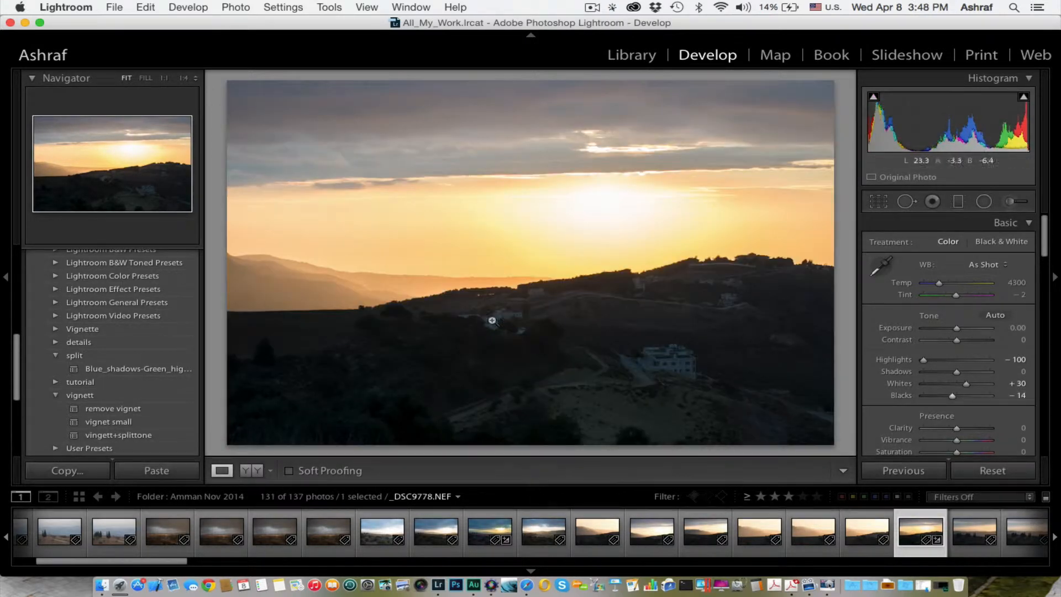
Step: Apply the Blue_shadows-Green_highlight preset from the split folder to the photo and check its Split Toning settings
{"action": "left_click", "coordinate": [111, 369]}
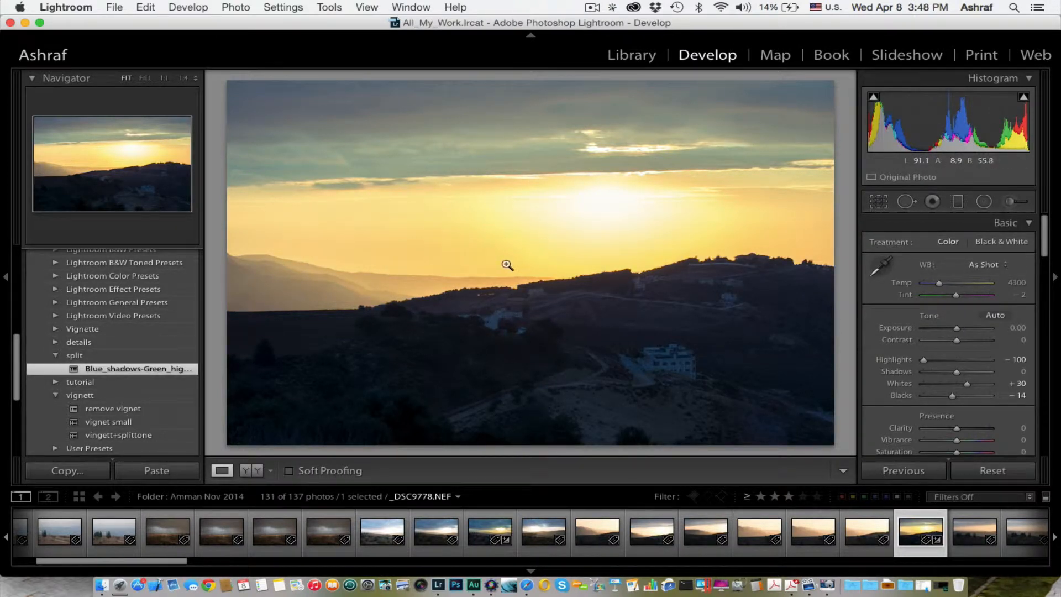
{"action": "scroll", "coordinate": [951, 373], "scroll_direction": "down", "scroll_amount": 10}
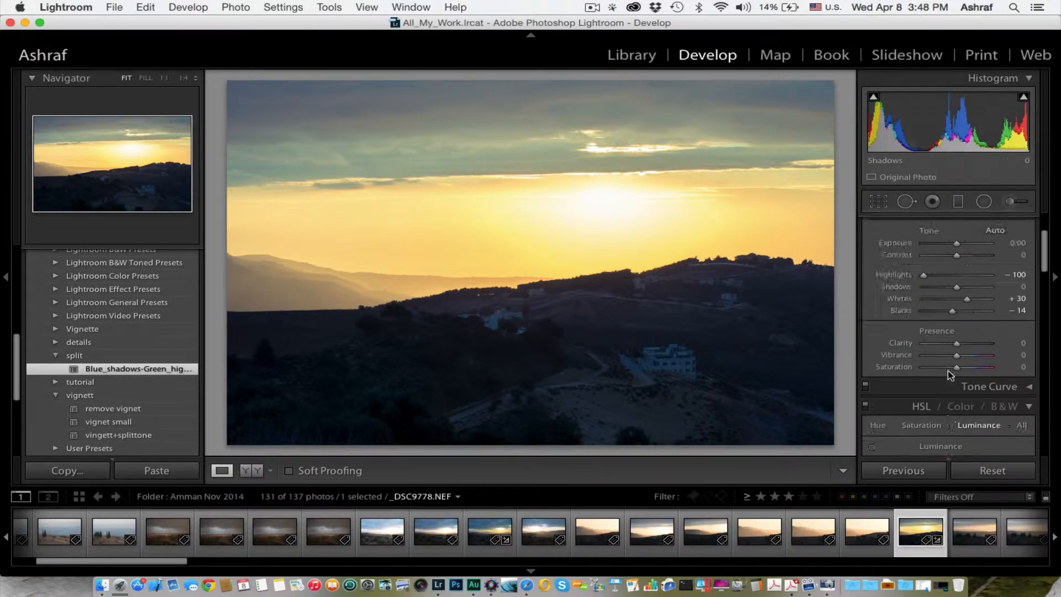
{"action": "scroll", "coordinate": [925, 346], "scroll_direction": "down", "scroll_amount": 5}
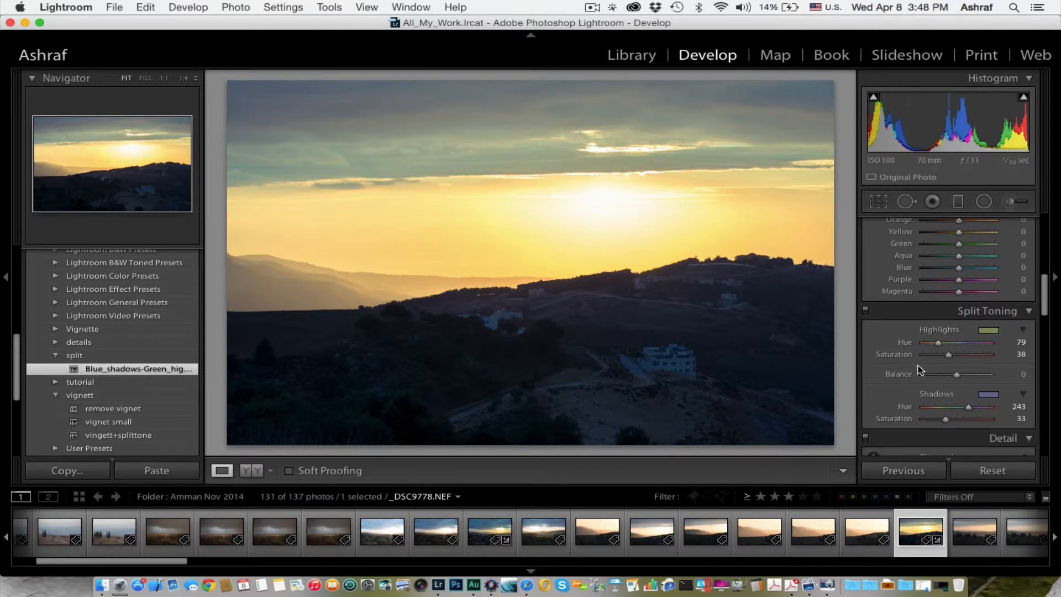
{"action": "scroll", "coordinate": [927, 406], "scroll_direction": "down", "scroll_amount": 10}
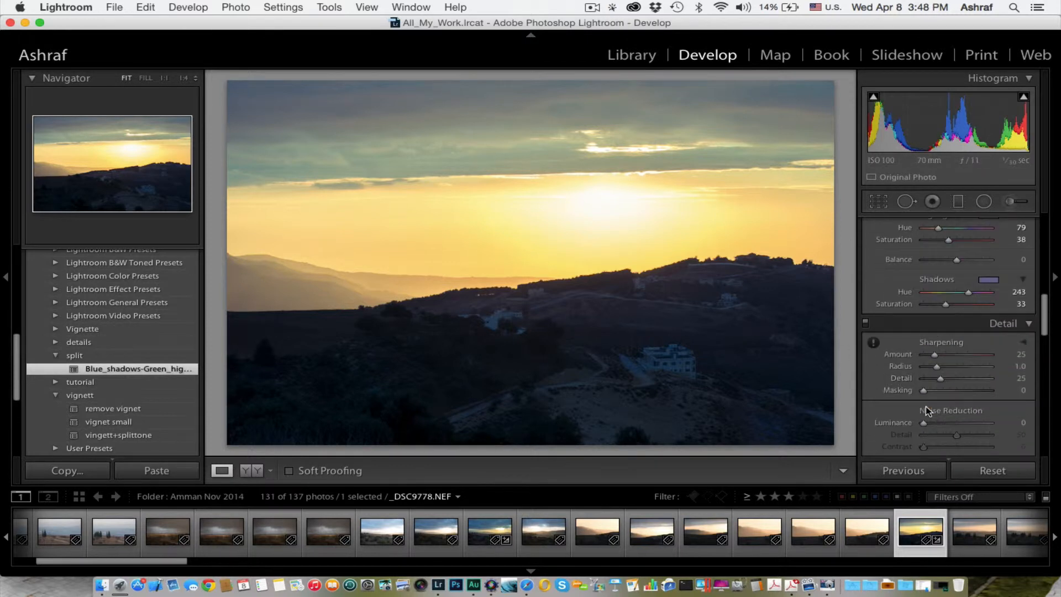
Step: Darken the photo's edges by setting the Post-Crop Vignetting Amount to -42
{"action": "scroll", "coordinate": [926, 409], "scroll_direction": "down", "scroll_amount": 8}
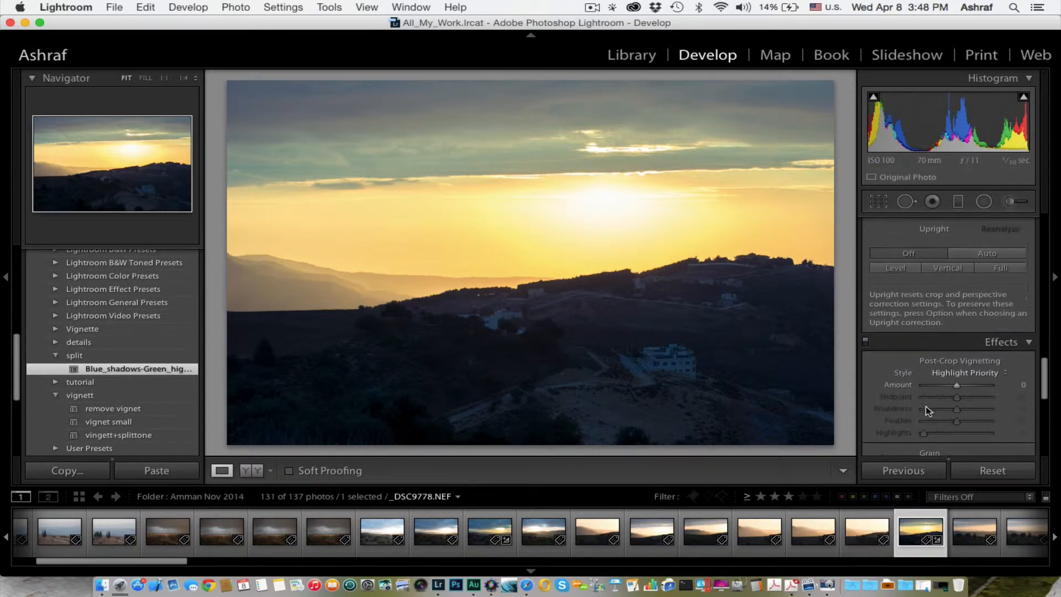
{"action": "scroll", "coordinate": [926, 407], "scroll_direction": "down", "scroll_amount": 3}
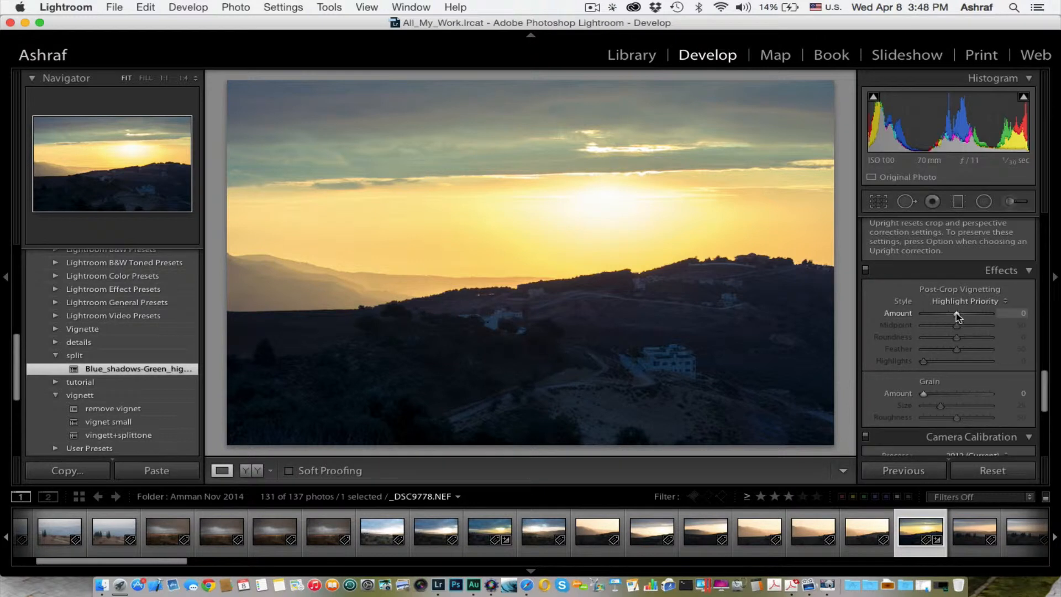
{"action": "left_click_drag", "start_coordinate": [957, 317], "coordinate": [943, 312]}
Step: Start another new develop preset for the vignette and name it "vignett-42"
{"action": "scroll", "coordinate": [177, 296], "scroll_direction": "up", "scroll_amount": 10}
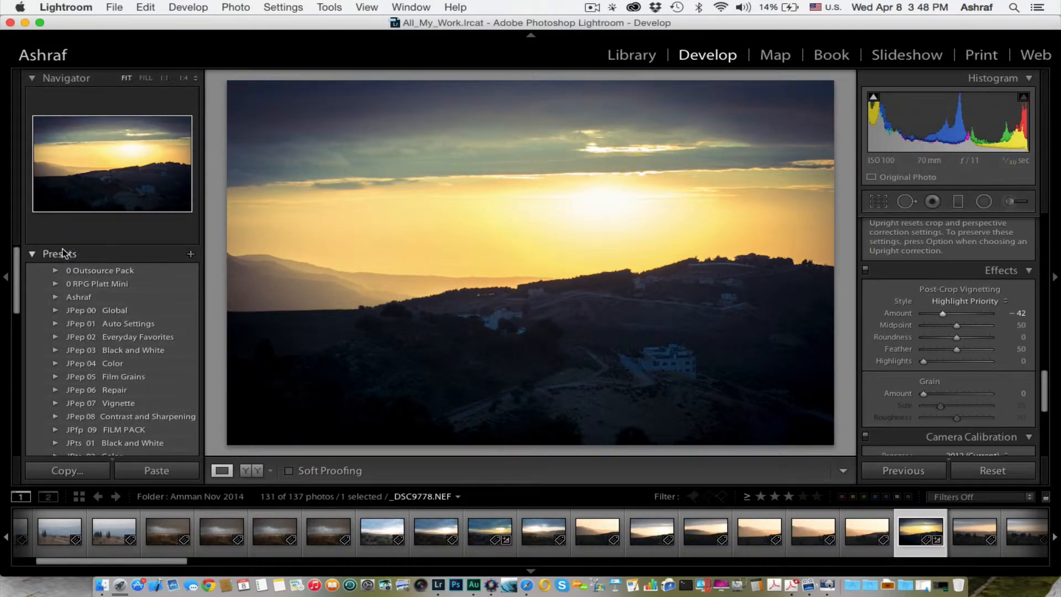
{"action": "left_click", "coordinate": [194, 256]}
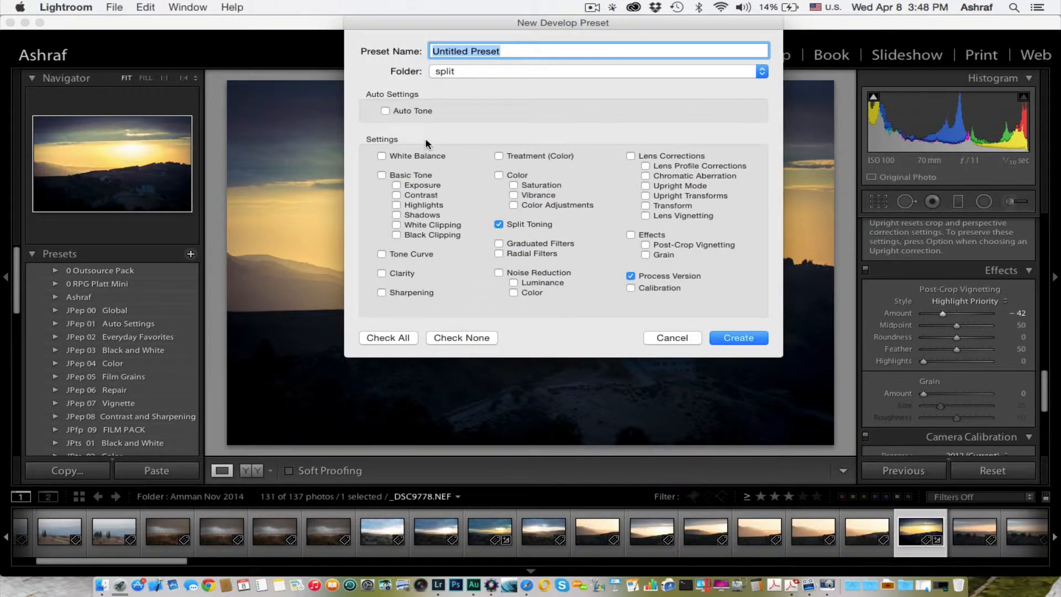
{"action": "type", "text": "v"}
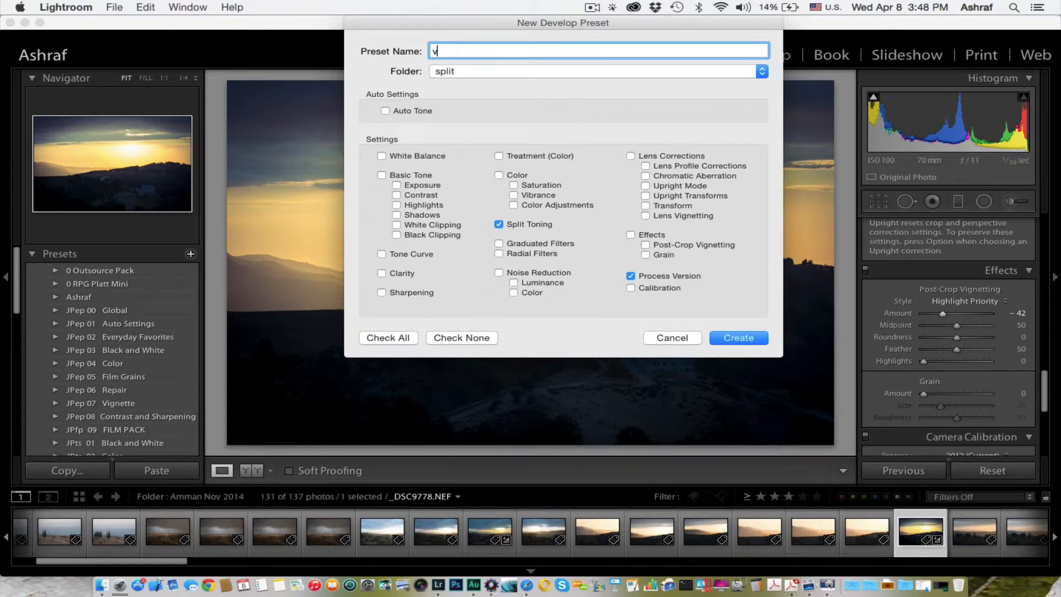
{"action": "type", "text": "i"}
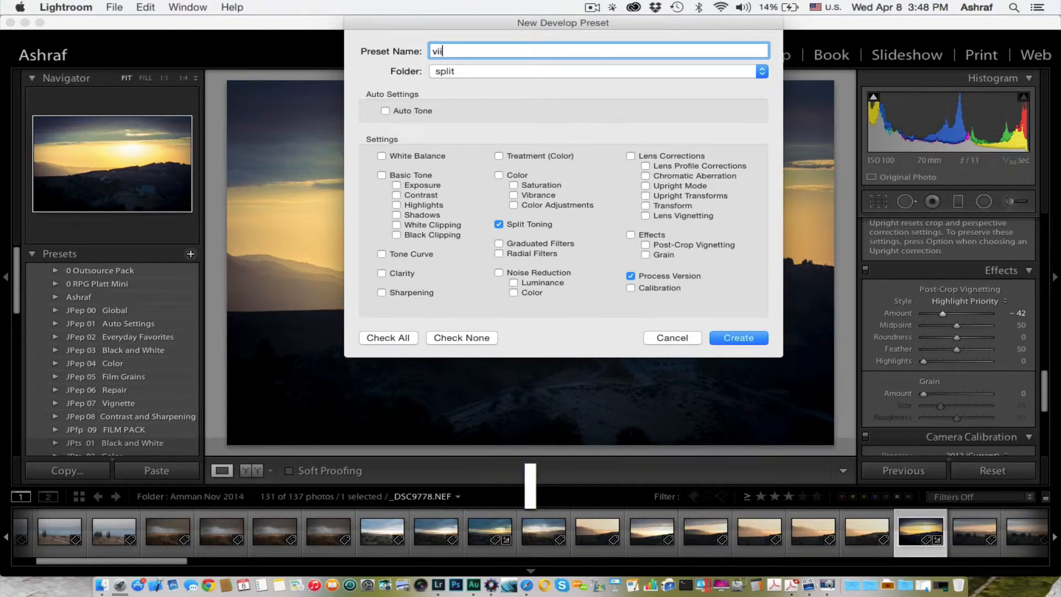
{"action": "type", "text": "gnett"}
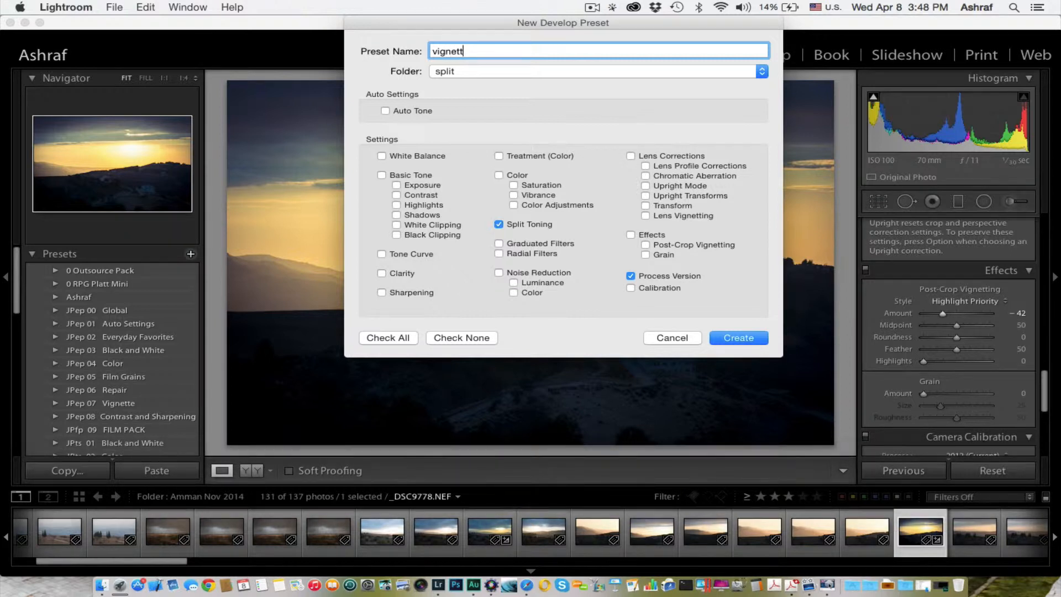
{"action": "type", "text": "-"}
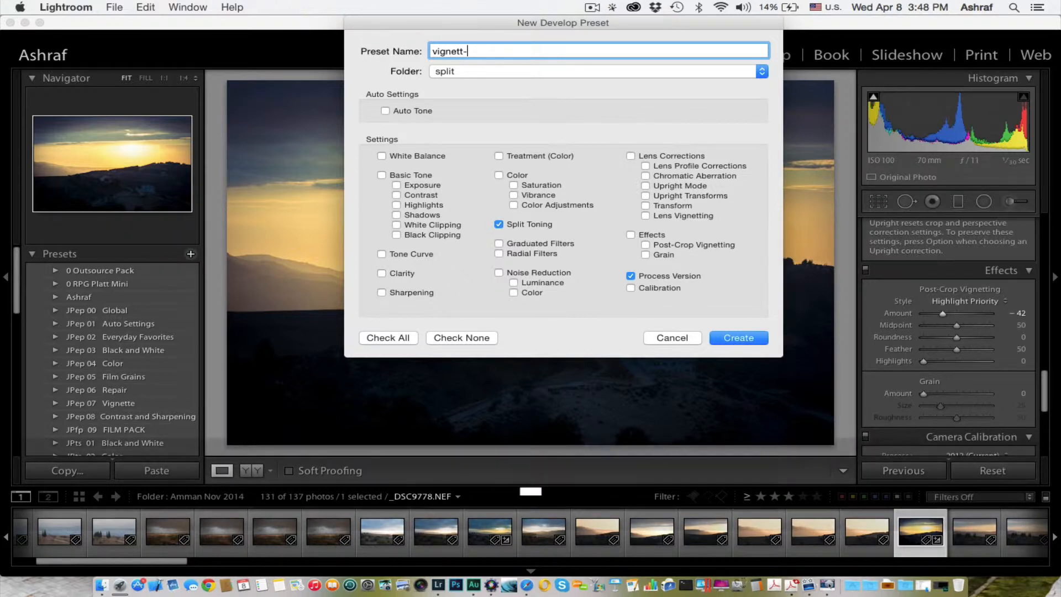
{"action": "type", "text": "42"}
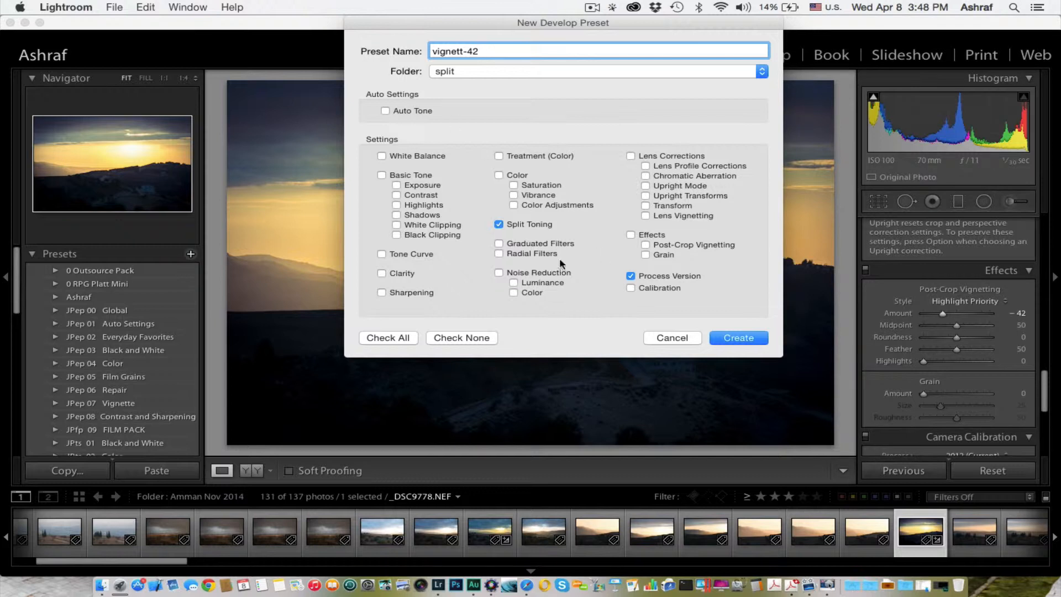
Step: Limit the vignette preset to Post-Crop Vignetting, assign it to the vignett folder, and discard the new preset
{"action": "left_click", "coordinate": [499, 225]}
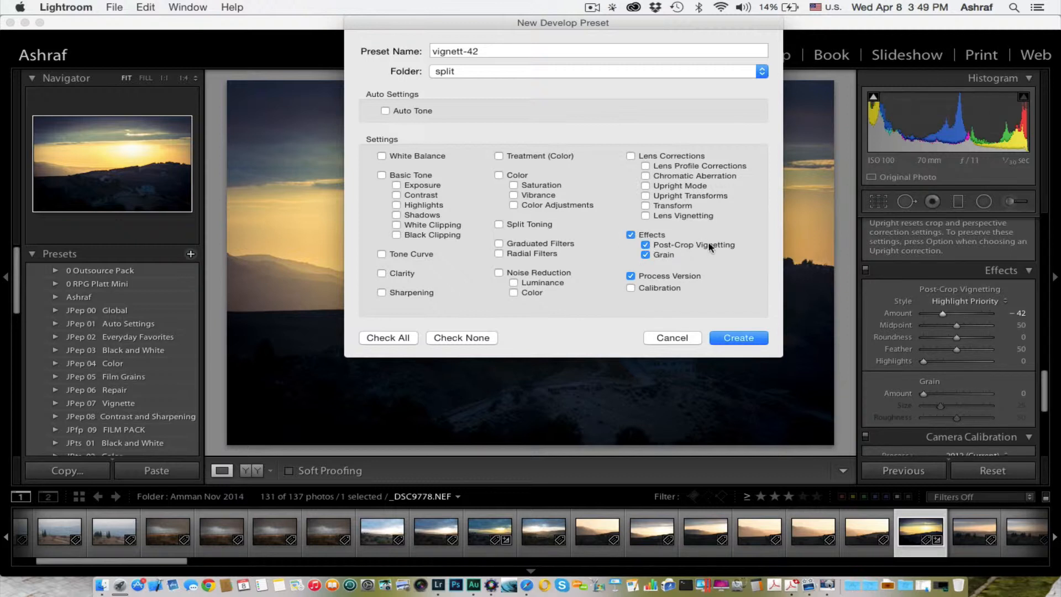
{"action": "left_click", "coordinate": [646, 255]}
{"action": "left_click", "coordinate": [763, 71]}
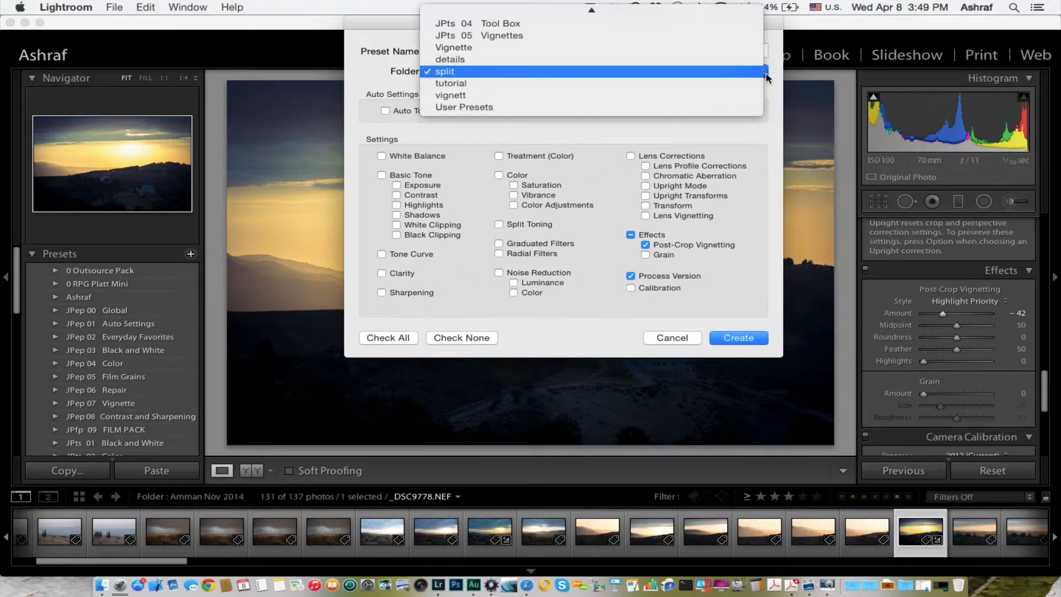
{"action": "left_click", "coordinate": [643, 97]}
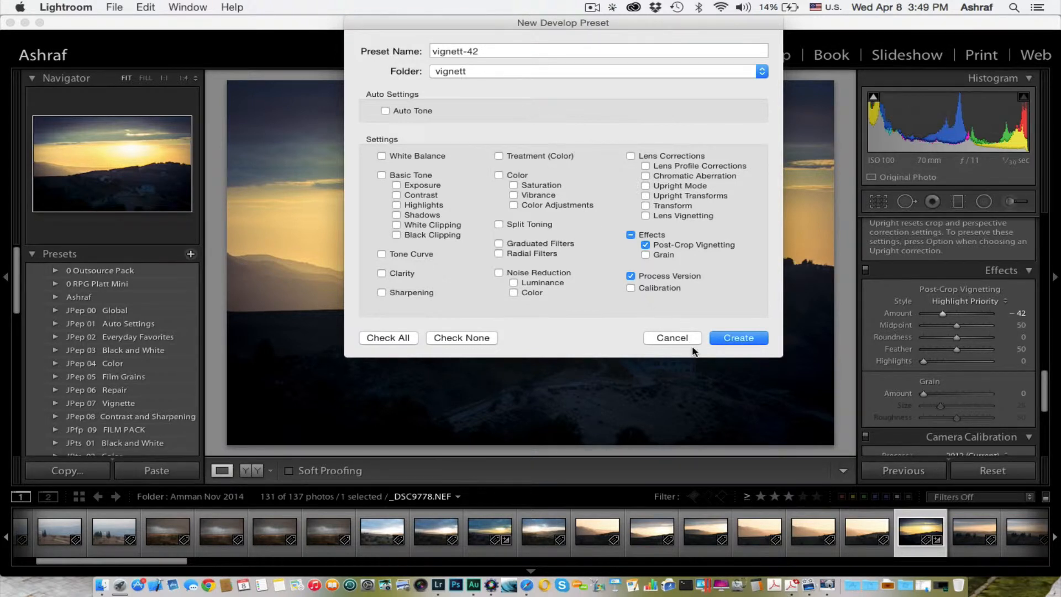
{"action": "left_click", "coordinate": [657, 340]}
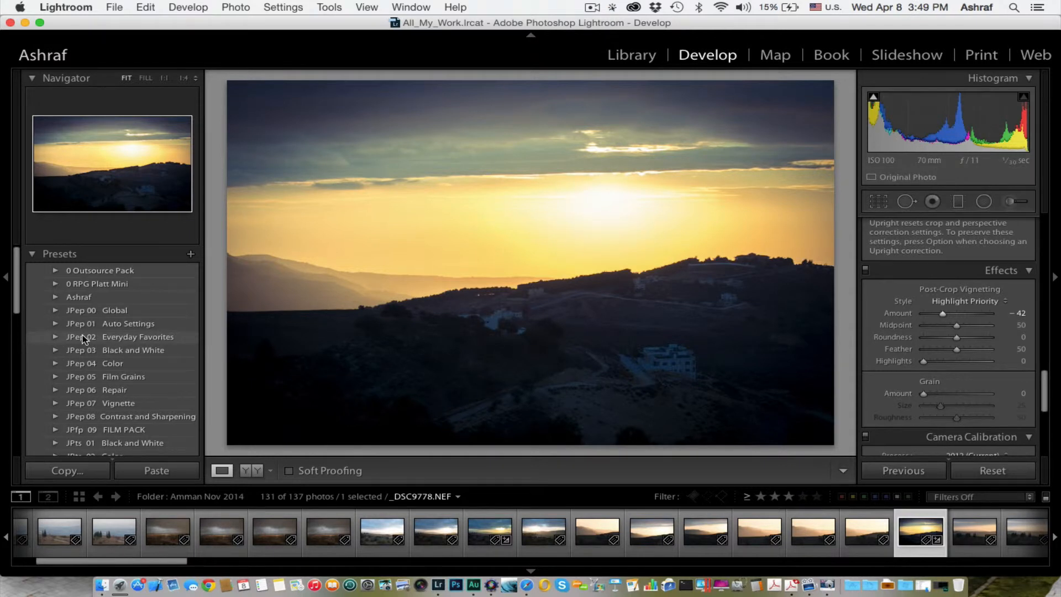
Step: Expand the JPep 05 Film Grains preset folder to examine its grain presets
{"action": "scroll", "coordinate": [83, 339], "scroll_direction": "down", "scroll_amount": 2}
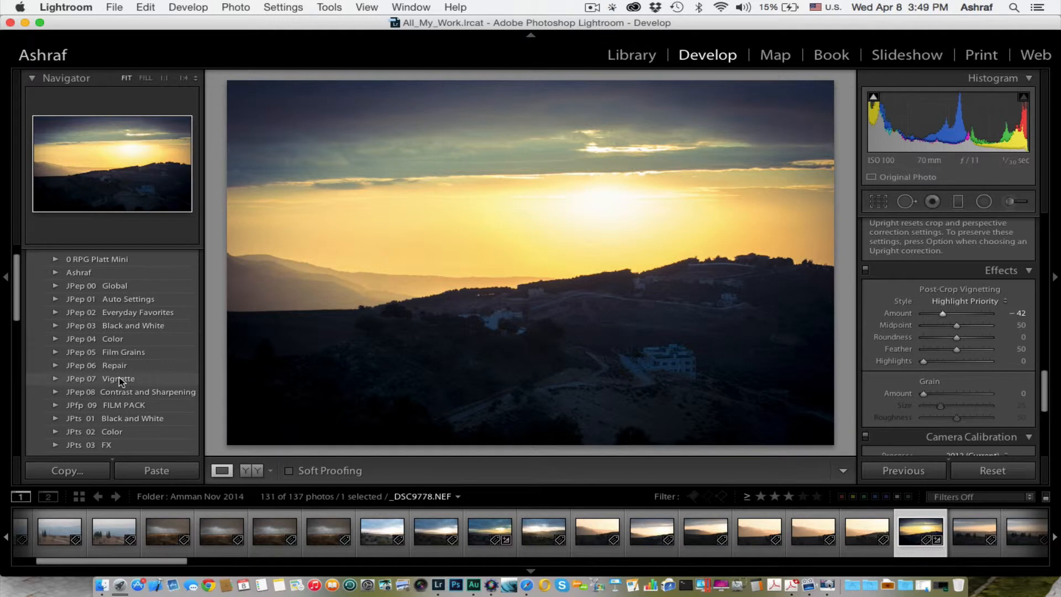
{"action": "scroll", "coordinate": [51, 334], "scroll_direction": "up", "scroll_amount": 1}
{"action": "scroll", "coordinate": [64, 292], "scroll_direction": "down", "scroll_amount": 3}
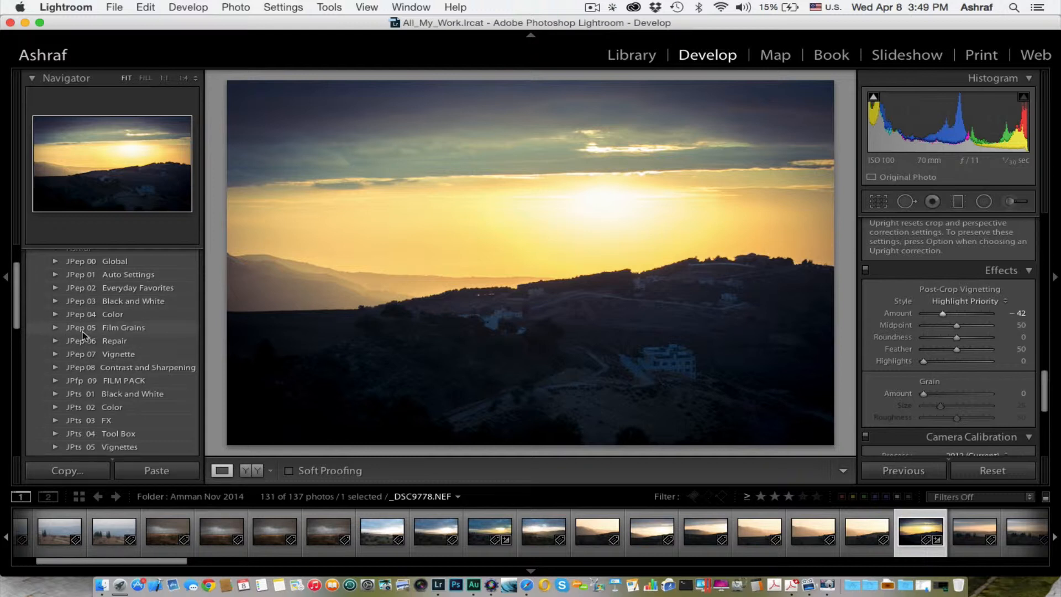
{"action": "left_click", "coordinate": [56, 329]}
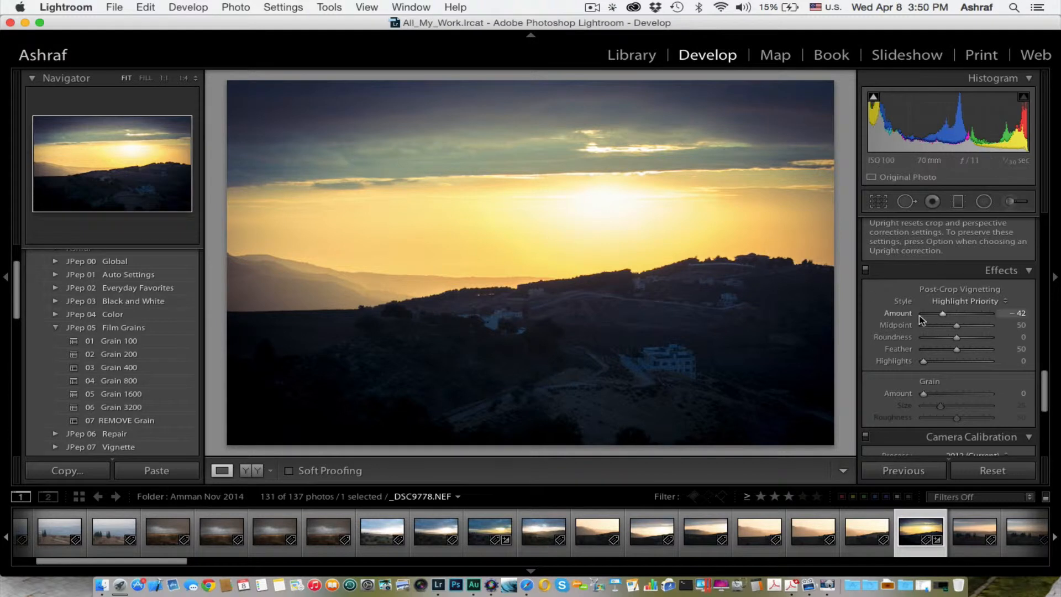
Step: Reset the Split Toning Hue and Saturation to 0 for both Highlights and Shadows
{"action": "scroll", "coordinate": [921, 320], "scroll_direction": "up", "scroll_amount": 10}
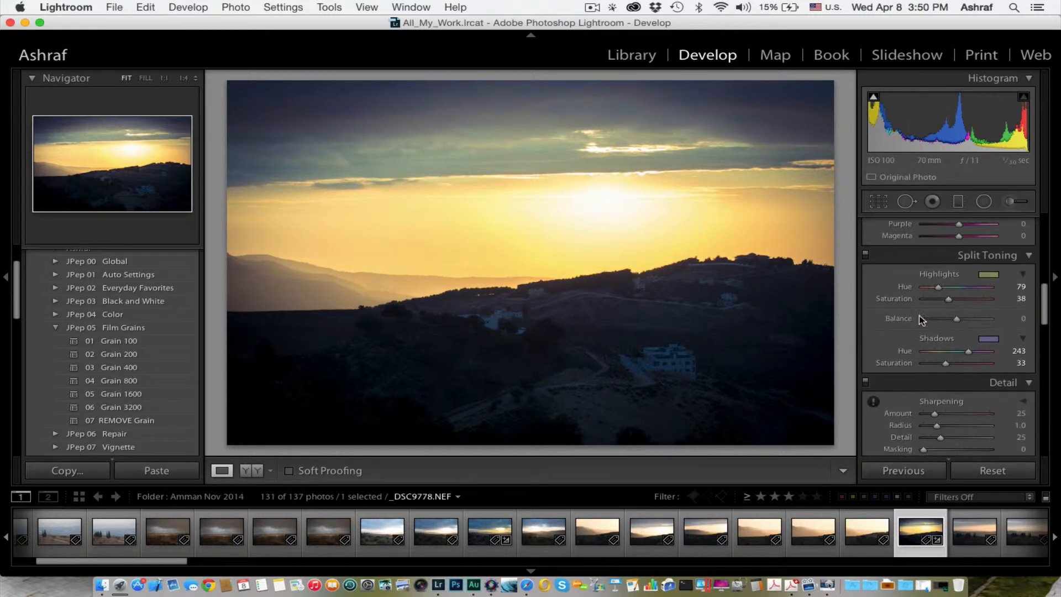
{"action": "scroll", "coordinate": [922, 320], "scroll_direction": "up", "scroll_amount": 1}
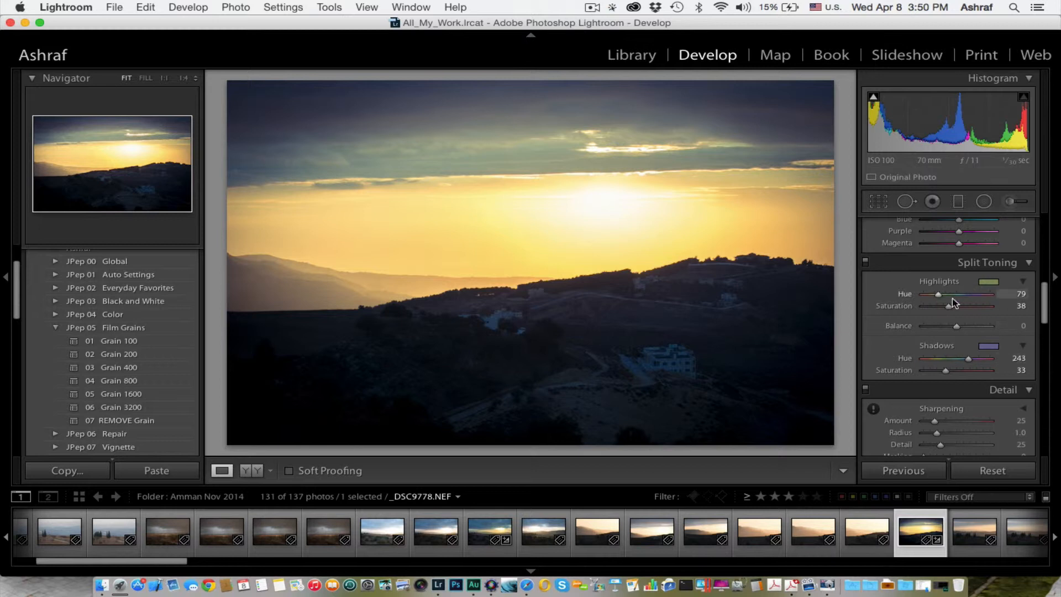
{"action": "double_click", "coordinate": [911, 294]}
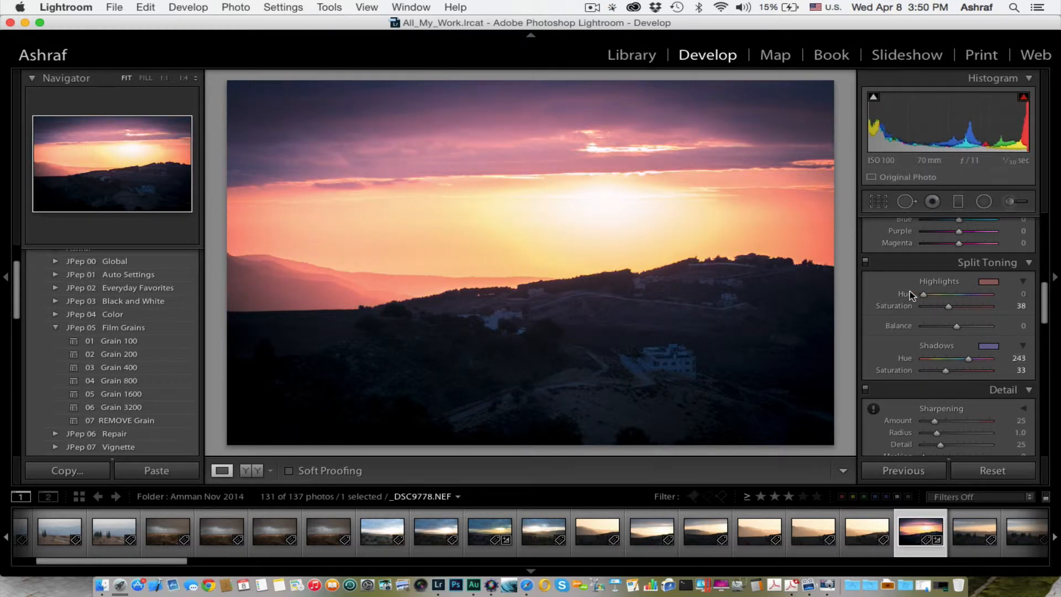
{"action": "double_click", "coordinate": [907, 308]}
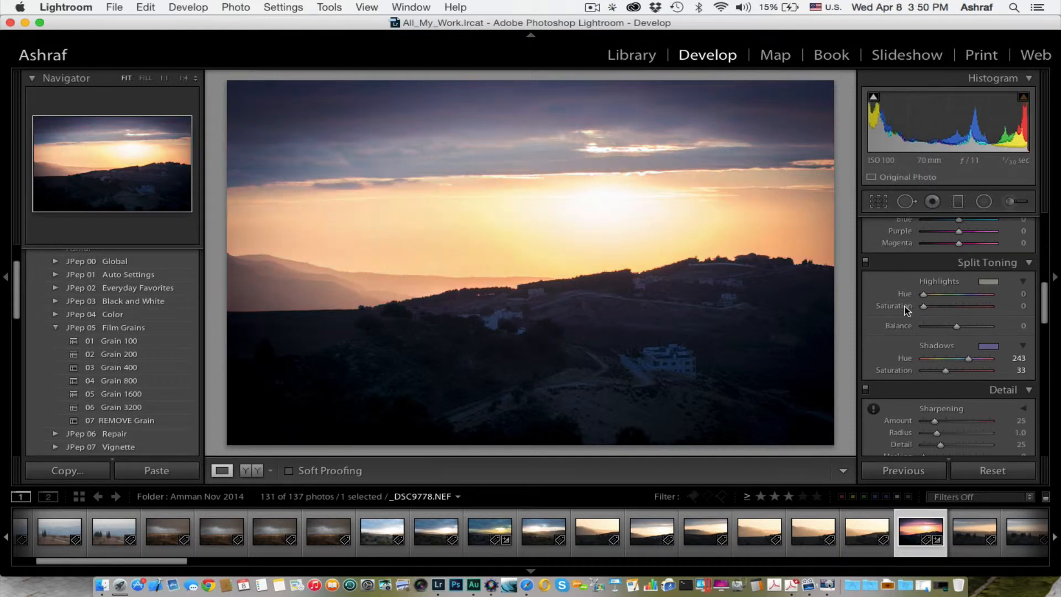
{"action": "double_click", "coordinate": [905, 359]}
{"action": "double_click", "coordinate": [905, 372]}
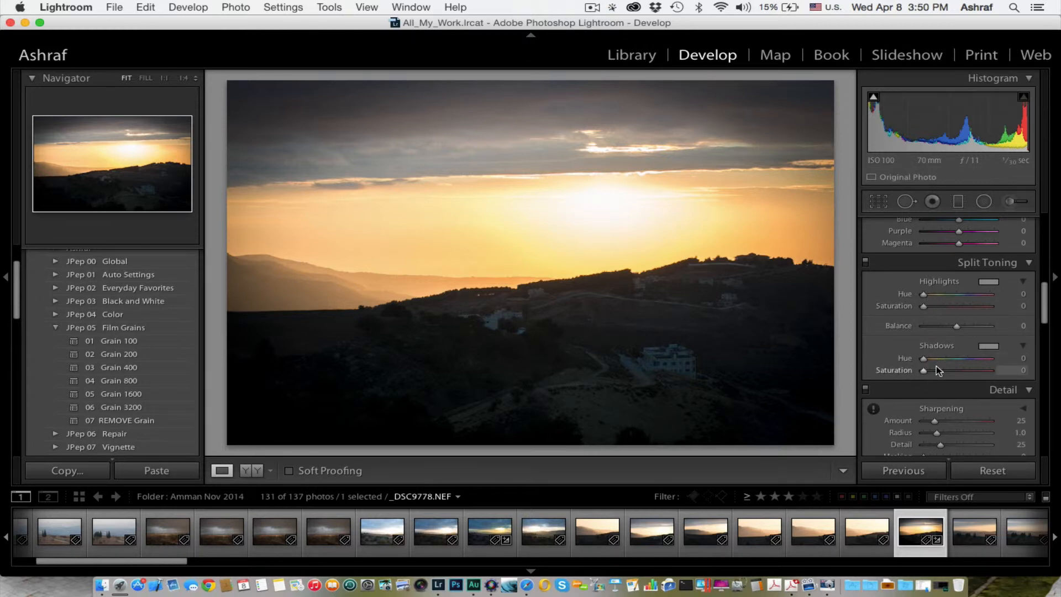
Step: Create a develop preset named "remove split" in the split folder that stores the zeroed Split Toning settings
{"action": "scroll", "coordinate": [184, 291], "scroll_direction": "up", "scroll_amount": 3}
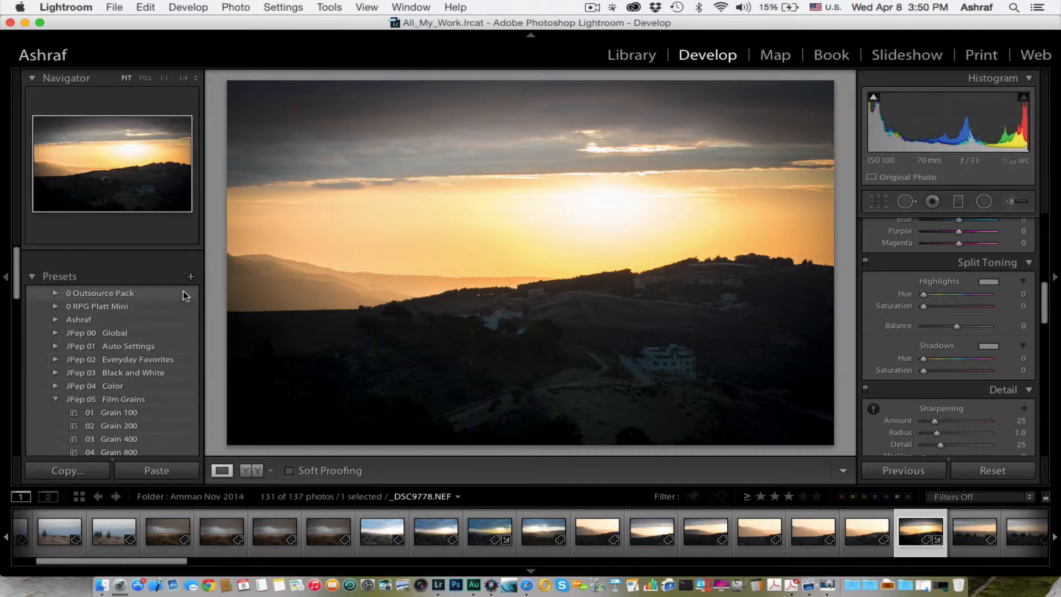
{"action": "left_click", "coordinate": [190, 254]}
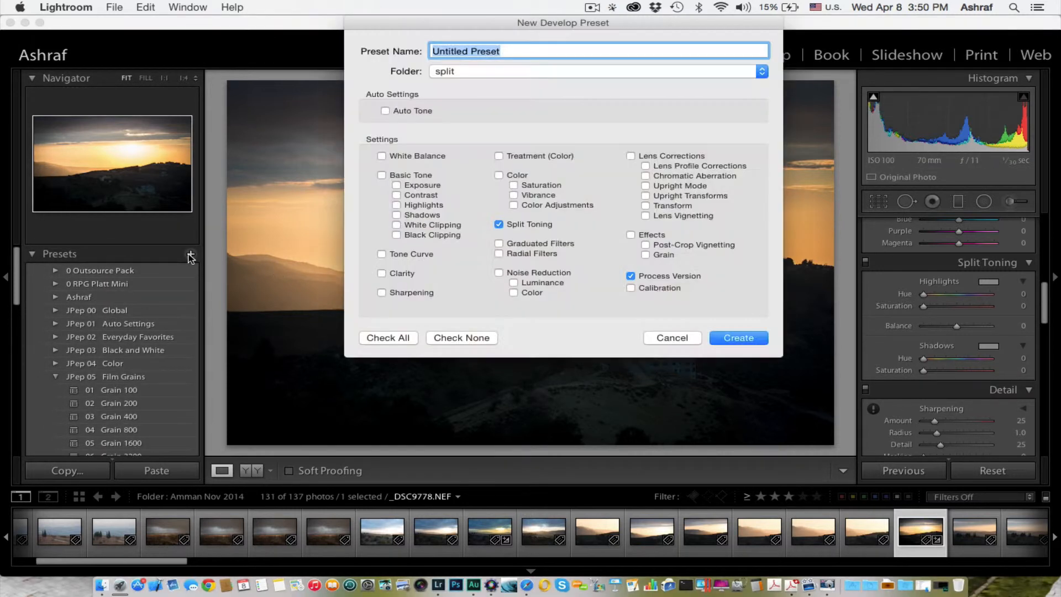
{"action": "type", "text": "r"}
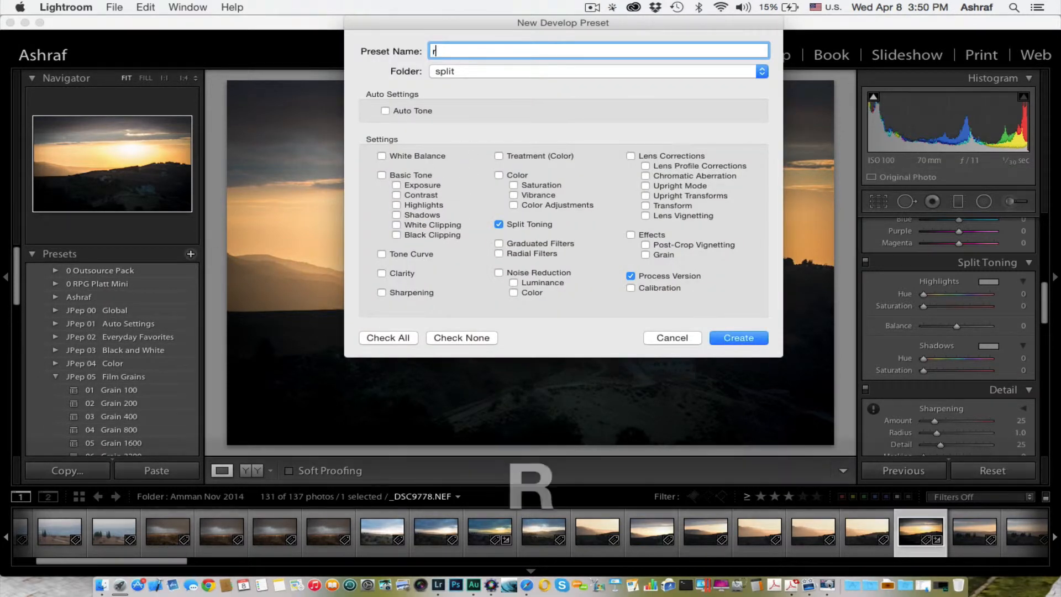
{"action": "type", "text": "emove split"}
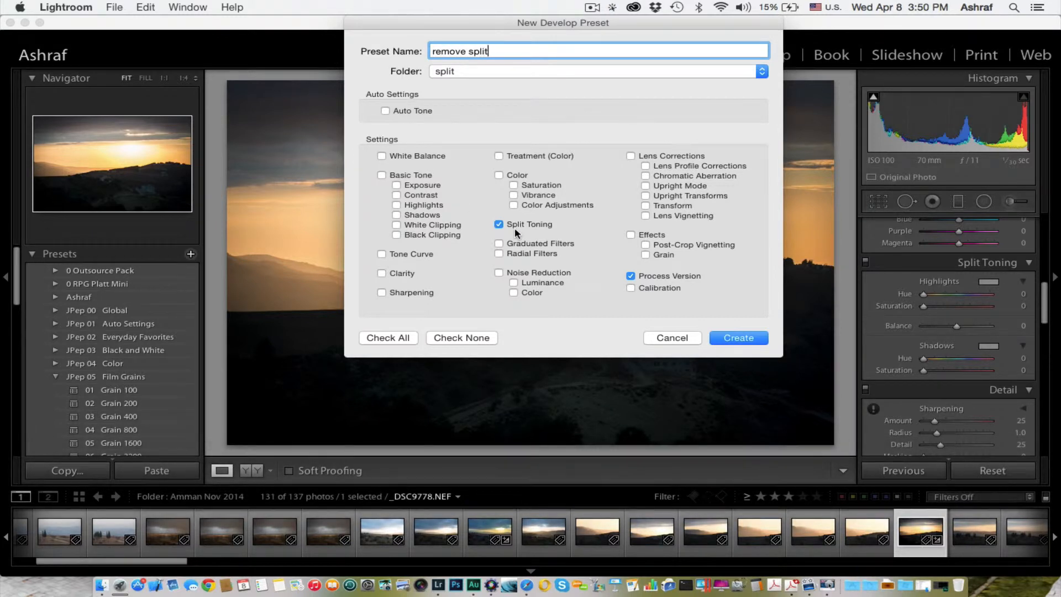
{"action": "left_click", "coordinate": [739, 338]}
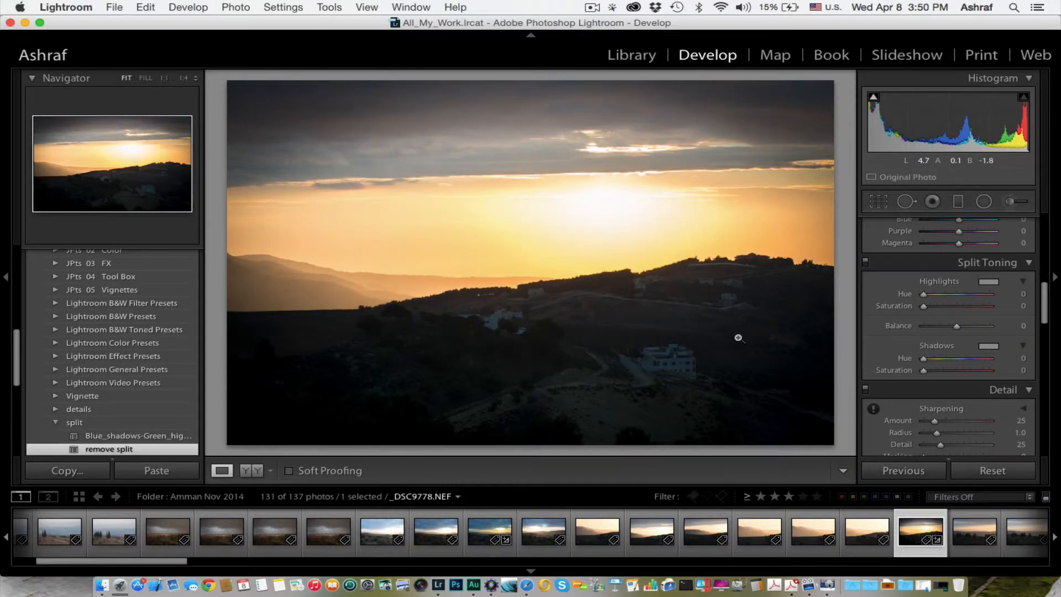
Step: Apply the Blue_shadows-Green_highlight preset to the photo and clear its toning with the remove split preset
{"action": "left_click", "coordinate": [113, 438]}
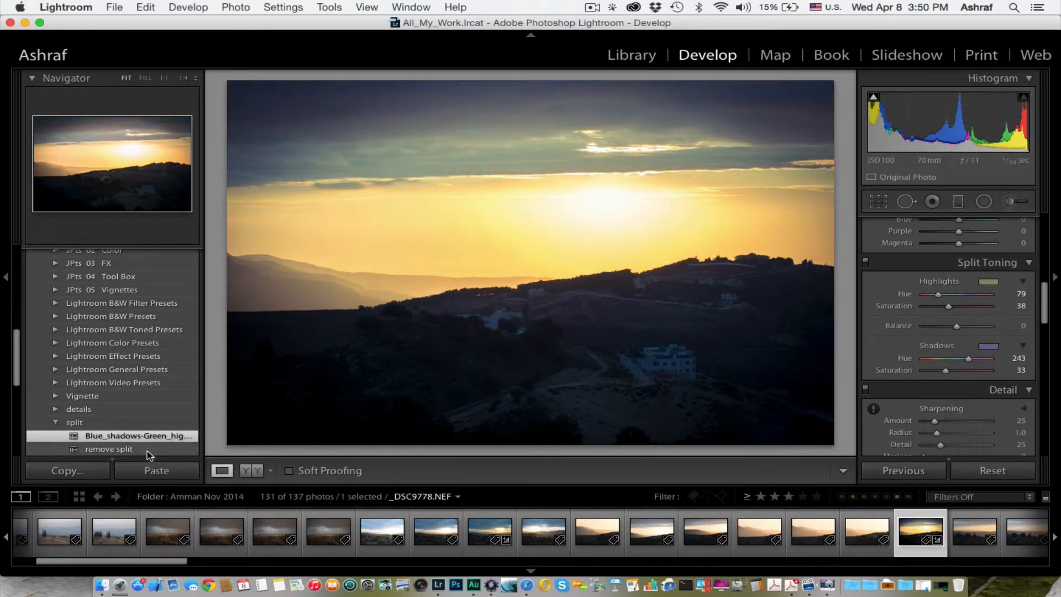
{"action": "left_click", "coordinate": [121, 449]}
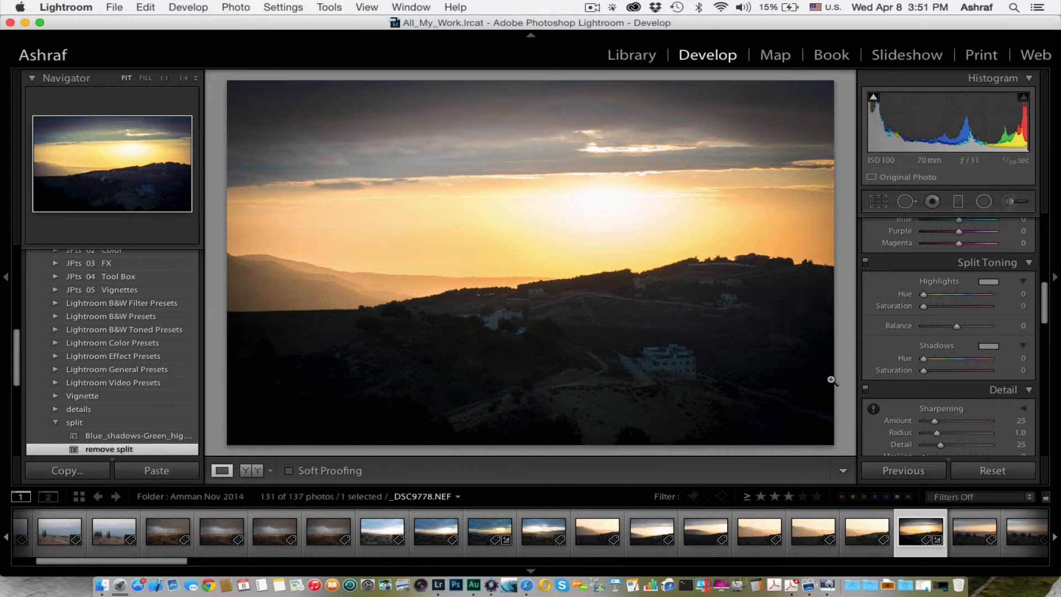
{"action": "scroll", "coordinate": [940, 309], "scroll_direction": "up", "scroll_amount": 15}
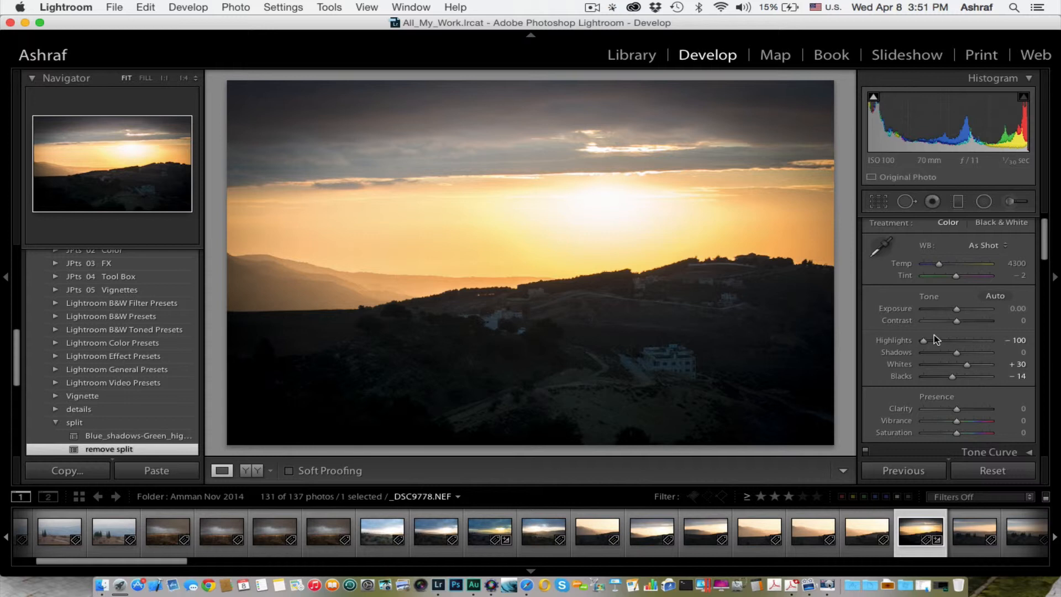
{"action": "scroll", "coordinate": [1004, 343], "scroll_direction": "down", "scroll_amount": 8}
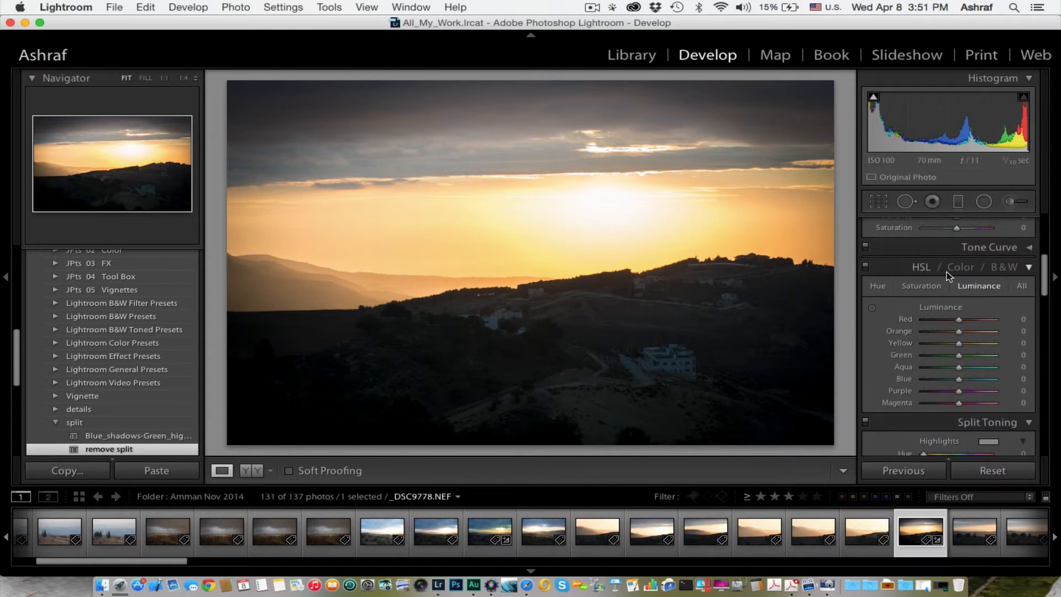
{"action": "scroll", "coordinate": [948, 275], "scroll_direction": "down", "scroll_amount": 8}
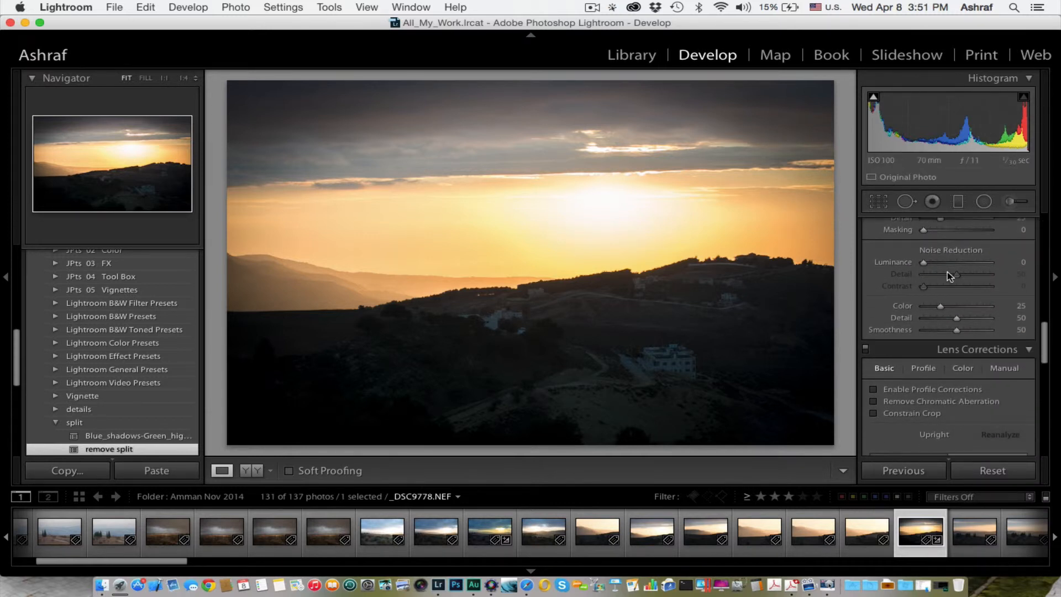
{"action": "scroll", "coordinate": [948, 271], "scroll_direction": "up", "scroll_amount": 15}
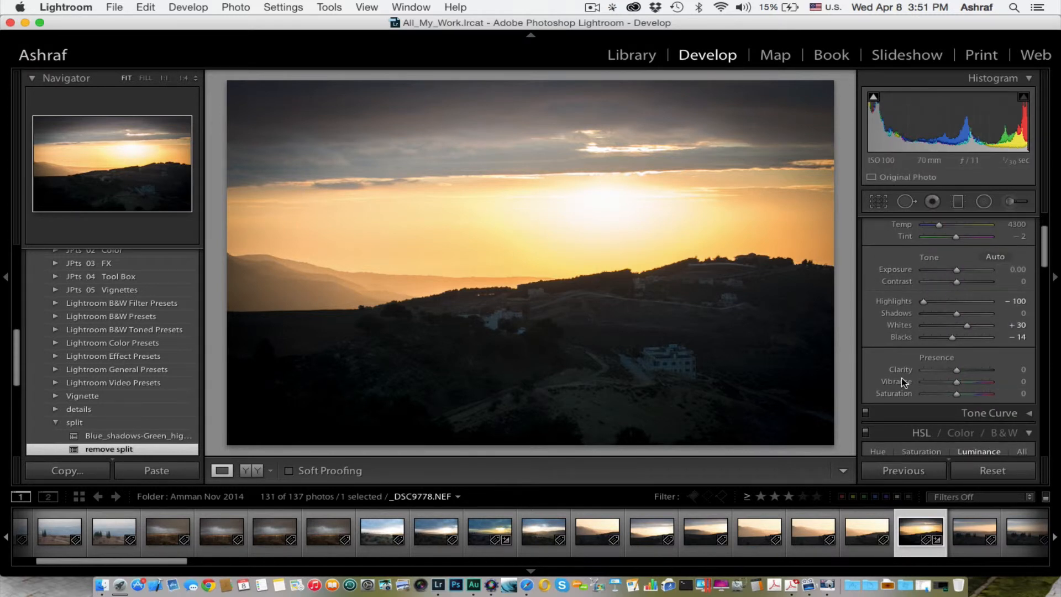
{"action": "scroll", "coordinate": [901, 377], "scroll_direction": "down", "scroll_amount": 4}
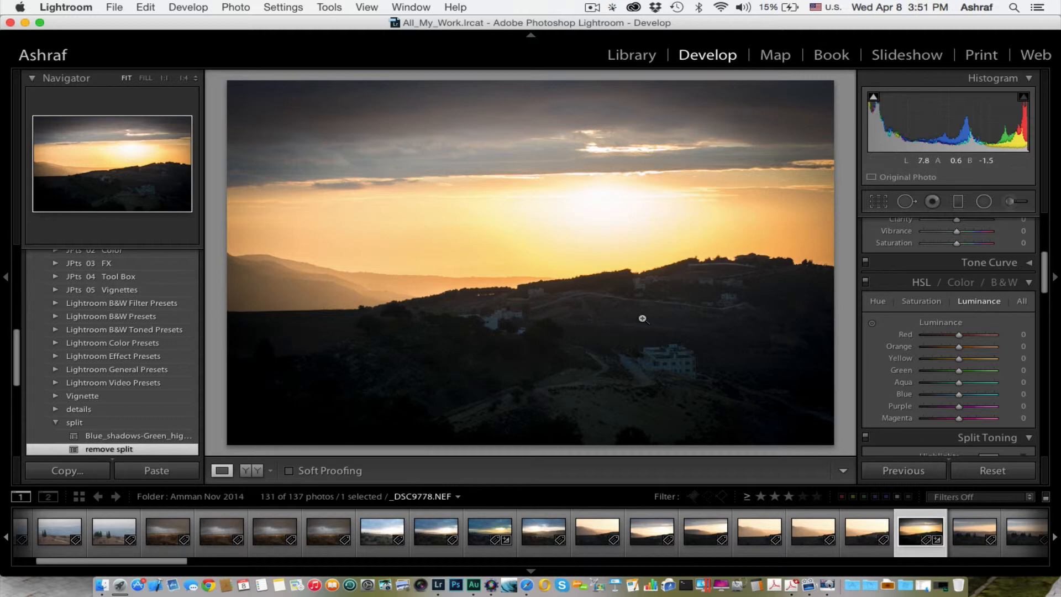
Step: Switch to the web browser and review the description and curriculum of the Udemy course "Master Lightroom, Photoshop & Digital blending All in one"
{"action": "key", "text": "ctrl+Right"}
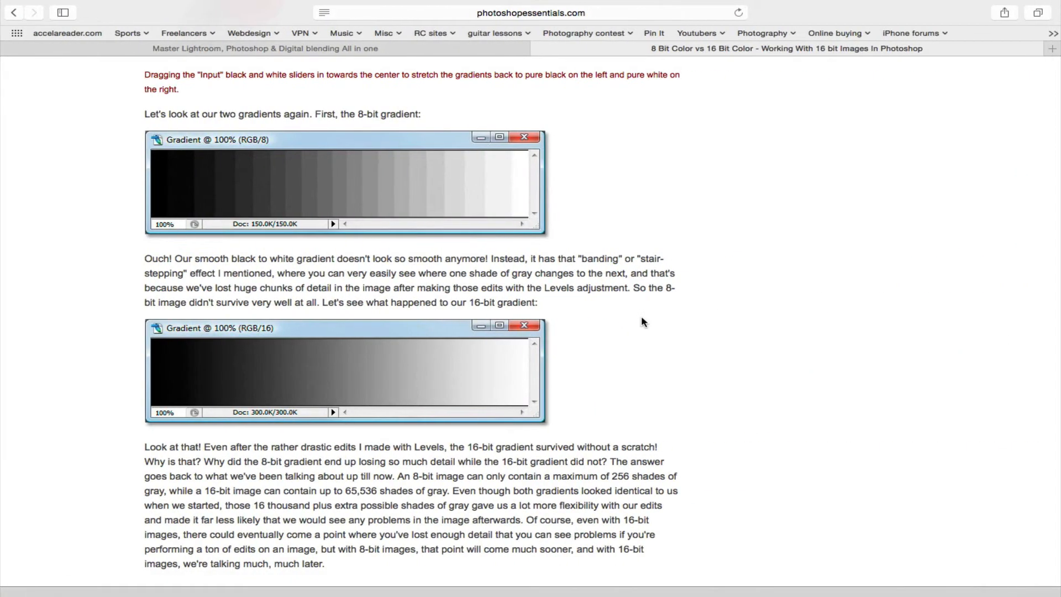
{"action": "left_click", "coordinate": [476, 50]}
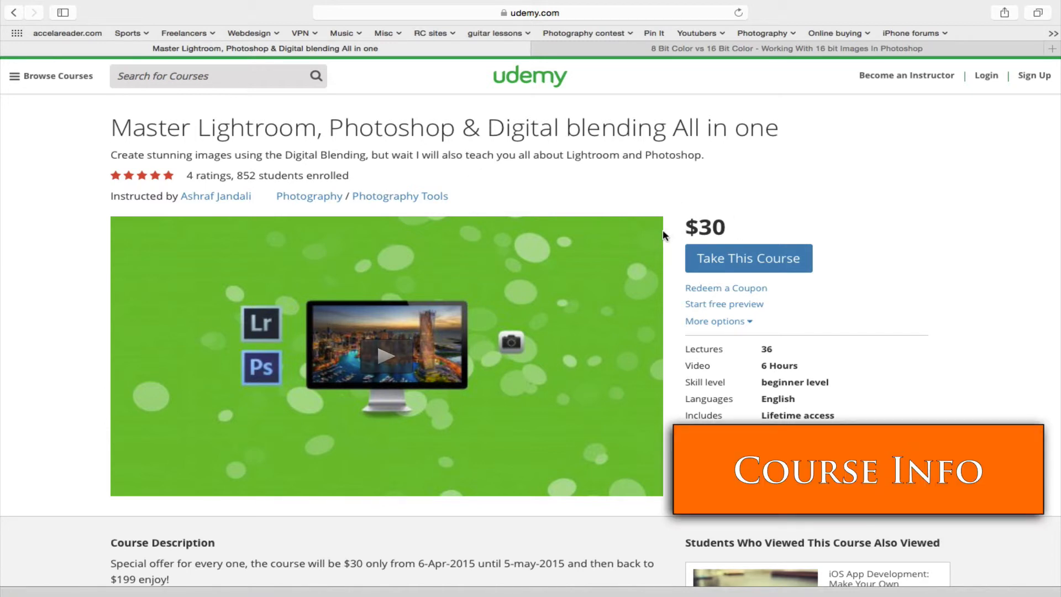
{"action": "scroll", "coordinate": [295, 240], "scroll_direction": "down", "scroll_amount": 3}
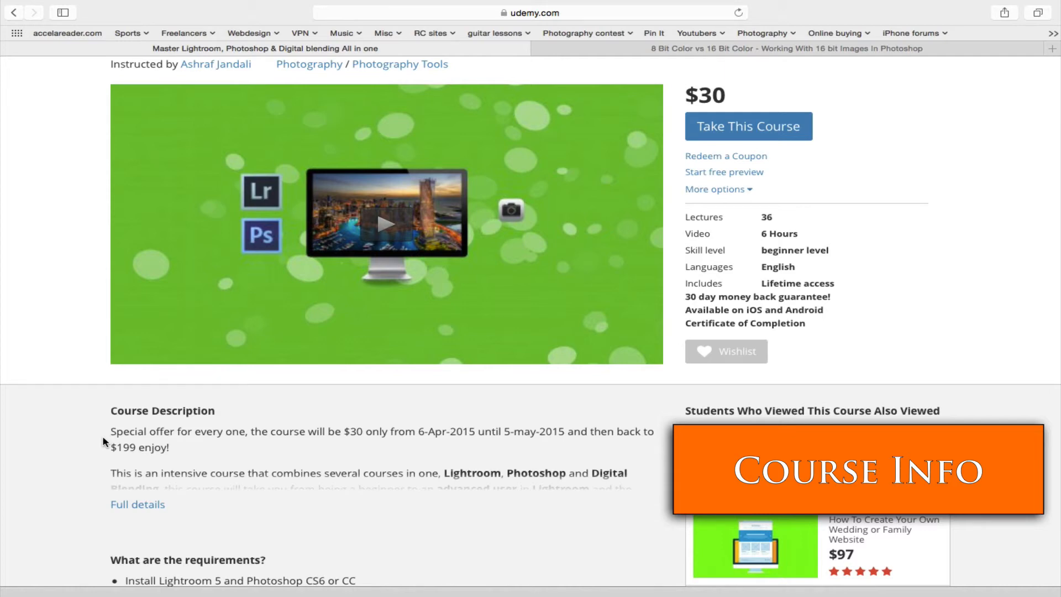
{"action": "scroll", "coordinate": [103, 441], "scroll_direction": "down", "scroll_amount": 6}
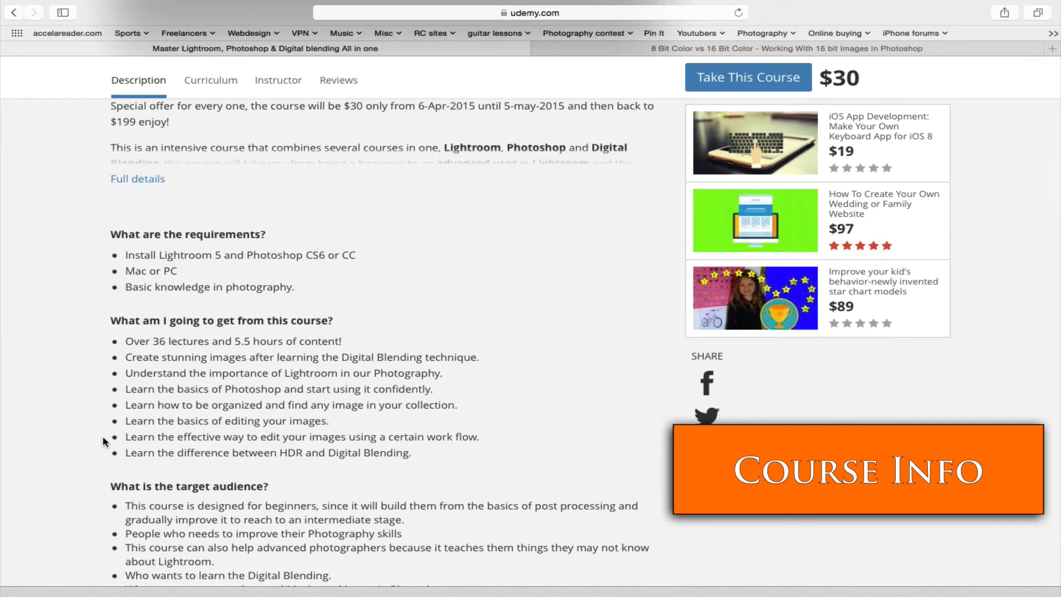
{"action": "scroll", "coordinate": [103, 441], "scroll_direction": "down", "scroll_amount": 3}
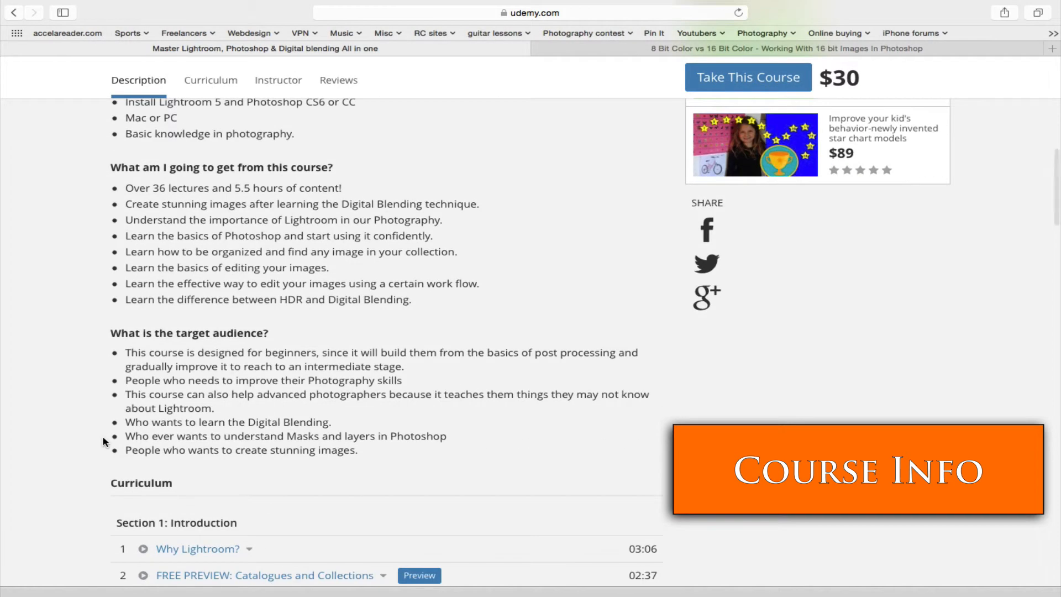
{"action": "scroll", "coordinate": [103, 441], "scroll_direction": "down", "scroll_amount": 4}
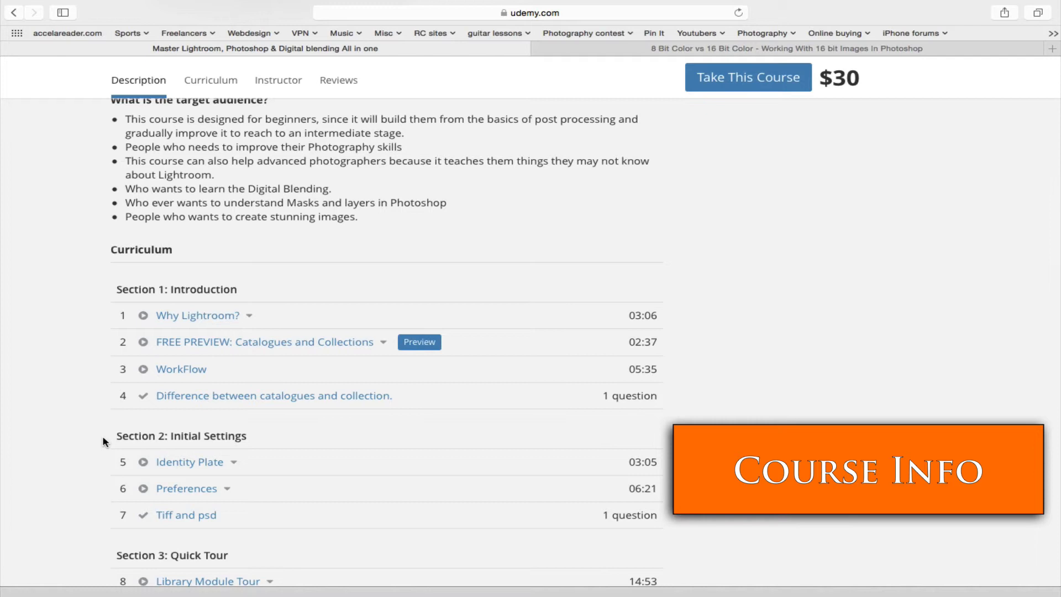
{"action": "scroll", "coordinate": [103, 440], "scroll_direction": "down", "scroll_amount": 2}
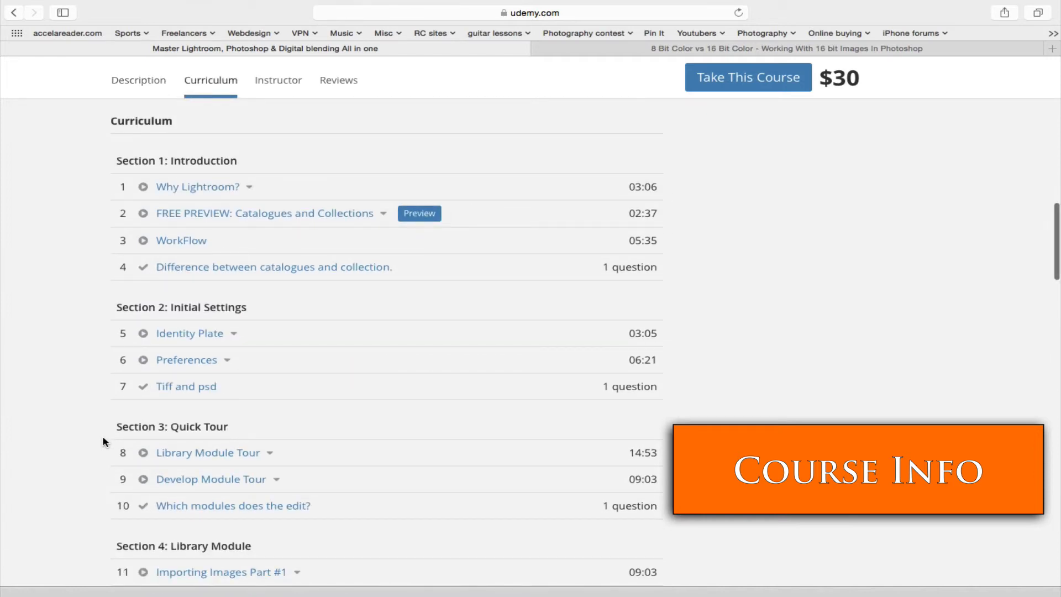
{"action": "scroll", "coordinate": [103, 441], "scroll_direction": "down", "scroll_amount": 2}
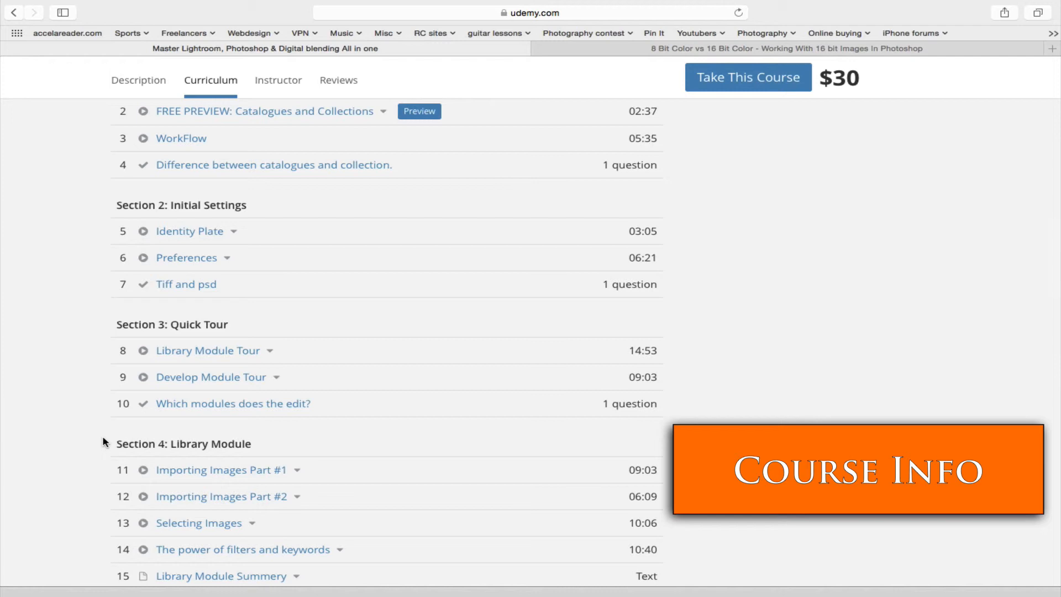
{"action": "scroll", "coordinate": [178, 352], "scroll_direction": "down", "scroll_amount": 15}
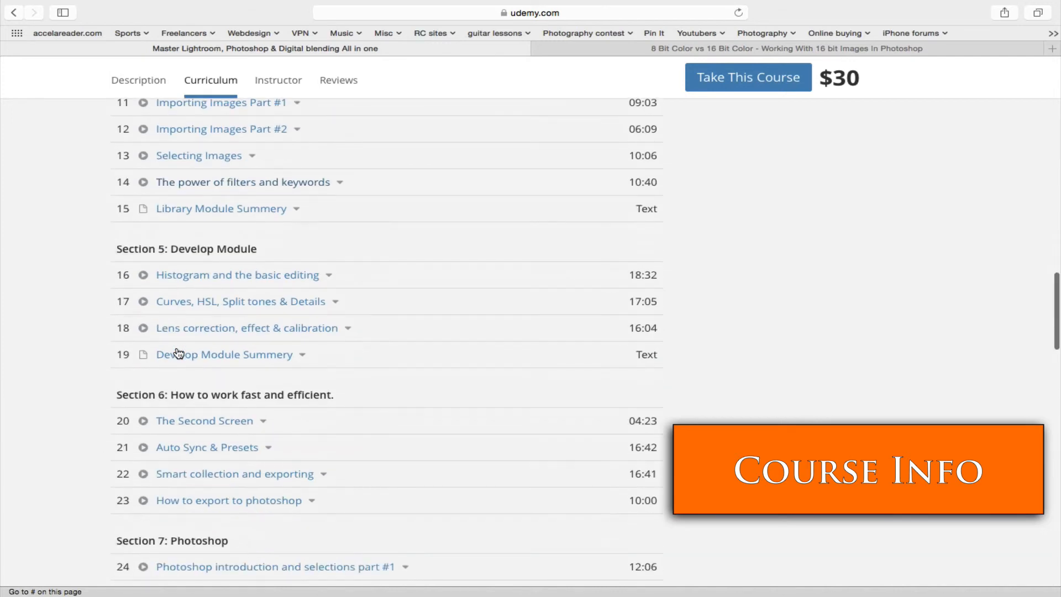
{"action": "scroll", "coordinate": [179, 353], "scroll_direction": "down", "scroll_amount": 3}
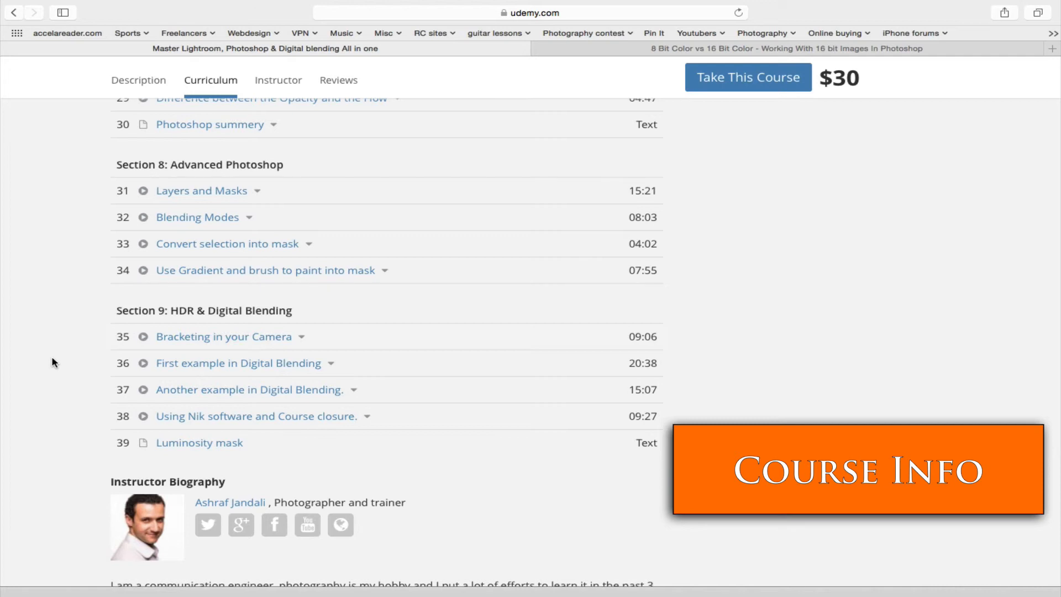
{"action": "scroll", "coordinate": [106, 315], "scroll_direction": "up", "scroll_amount": 10}
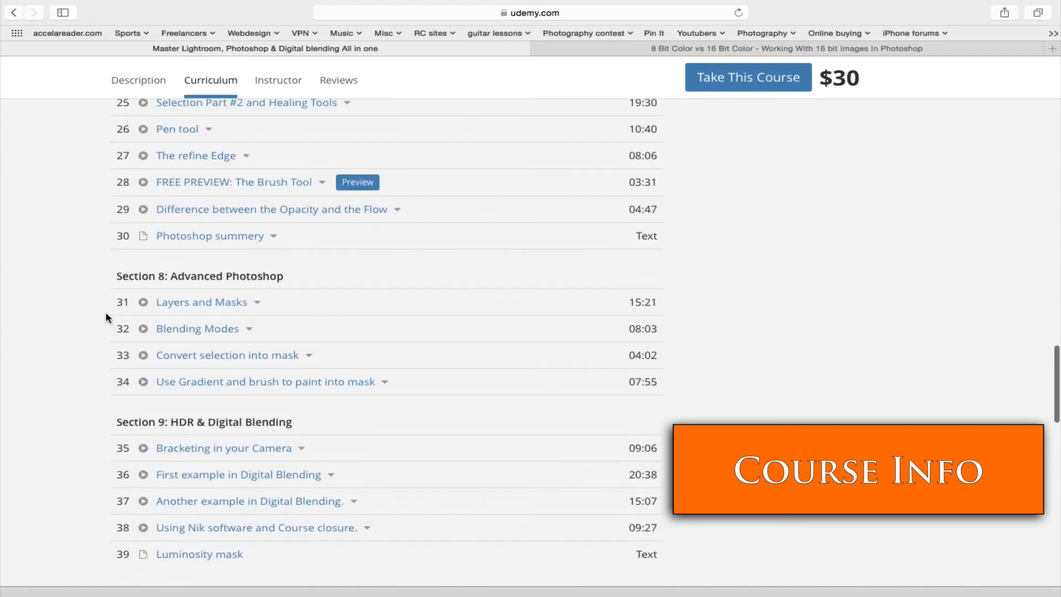
{"action": "scroll", "coordinate": [107, 317], "scroll_direction": "up", "scroll_amount": 12}
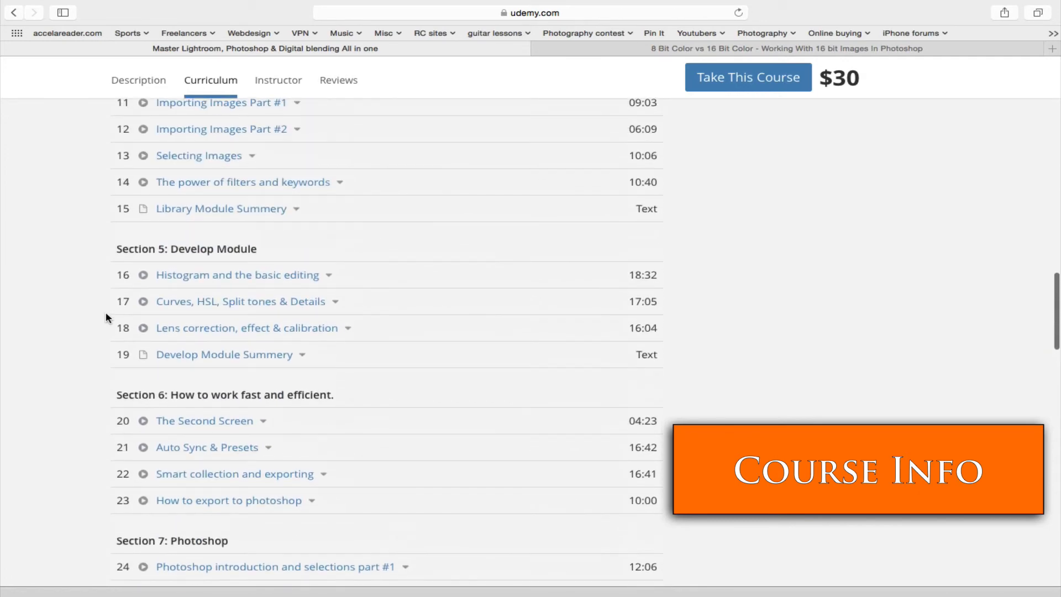
{"action": "scroll", "coordinate": [106, 317], "scroll_direction": "up", "scroll_amount": 5}
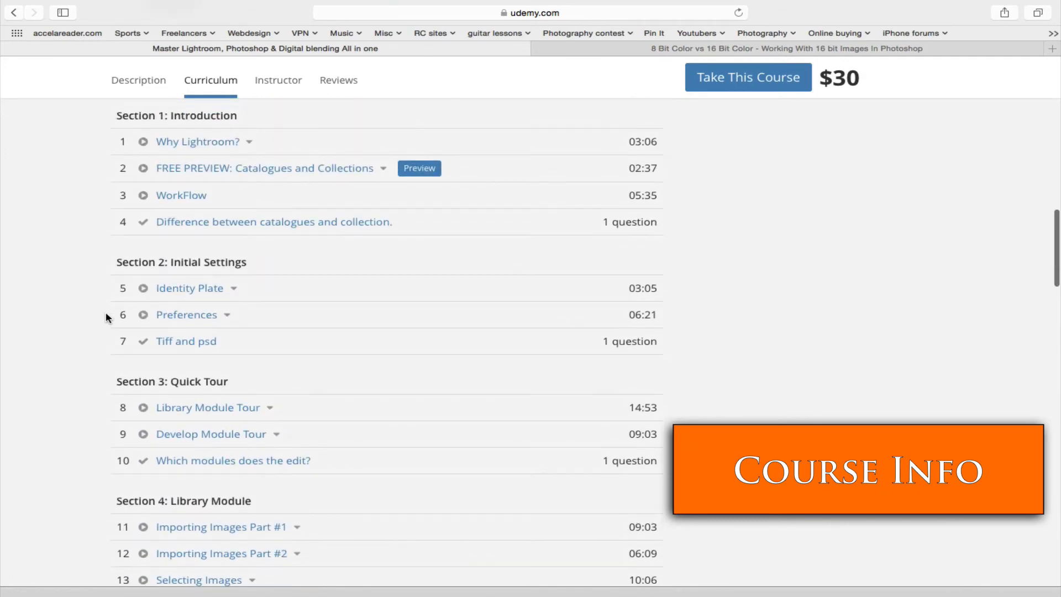
{"action": "scroll", "coordinate": [107, 316], "scroll_direction": "up", "scroll_amount": 15}
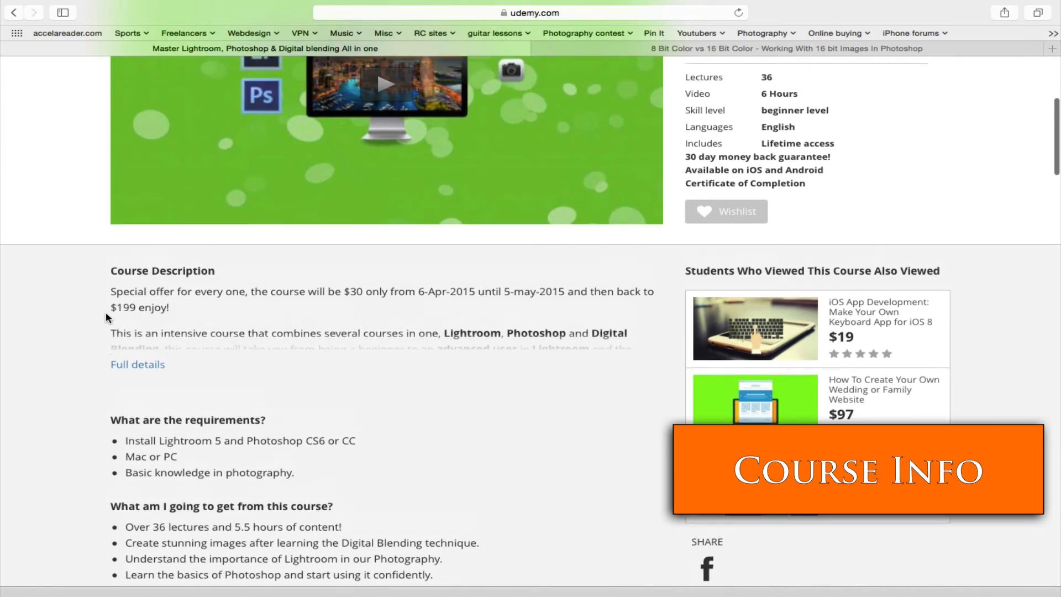